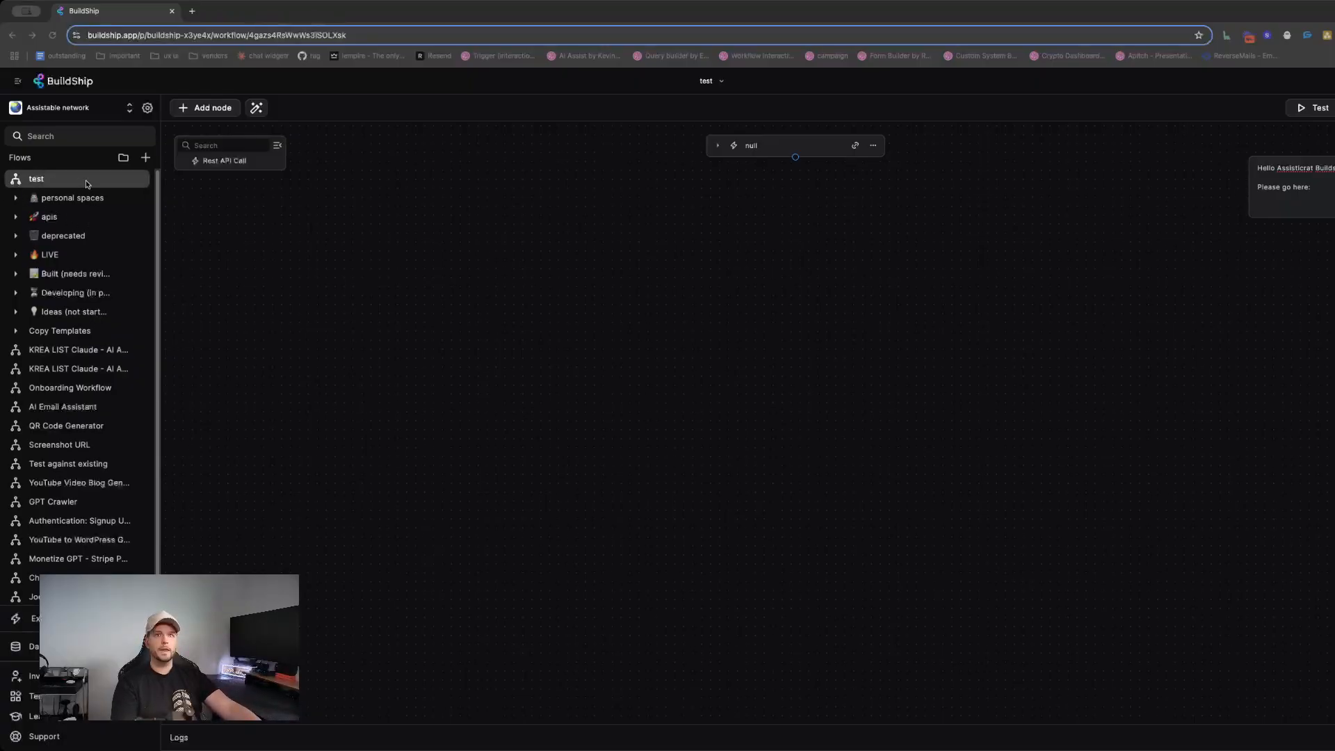
Delete the flow named test from the workspace and confirm its removal
left_click(140, 179)
left_click(174, 270)
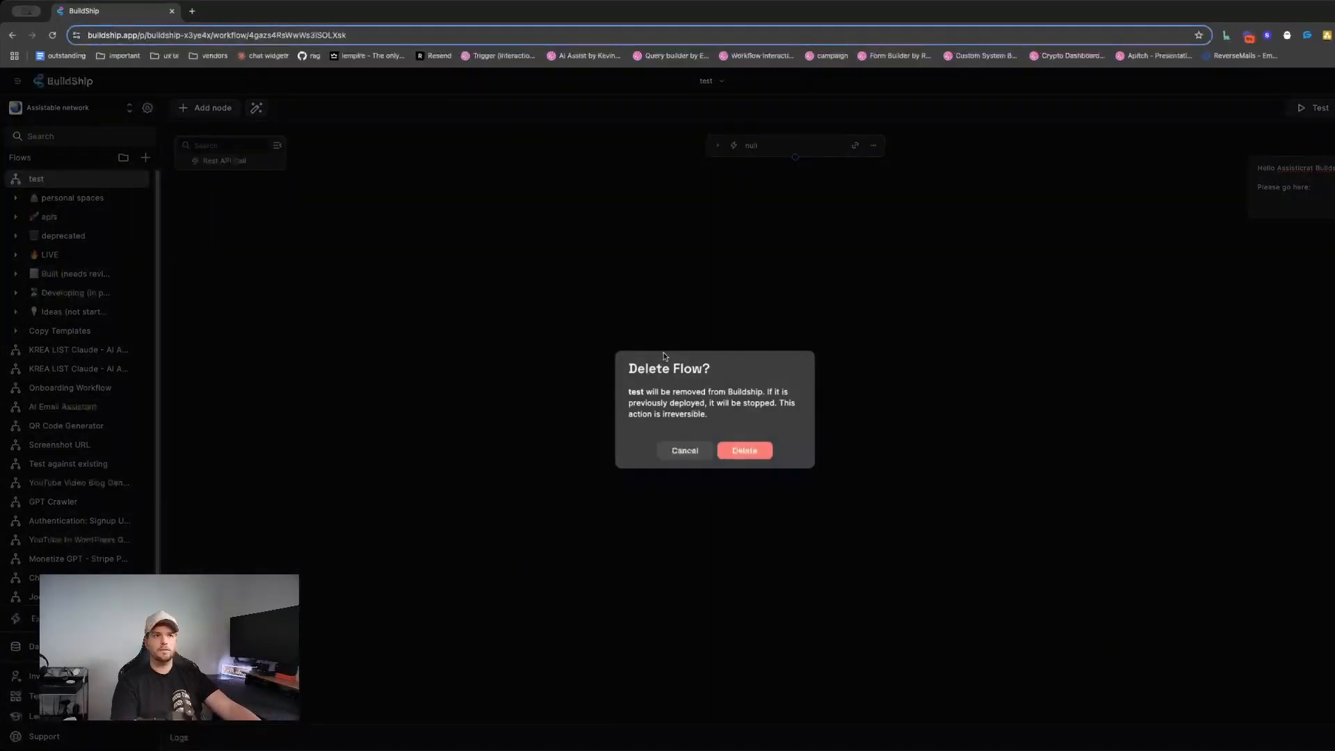
left_click(745, 452)
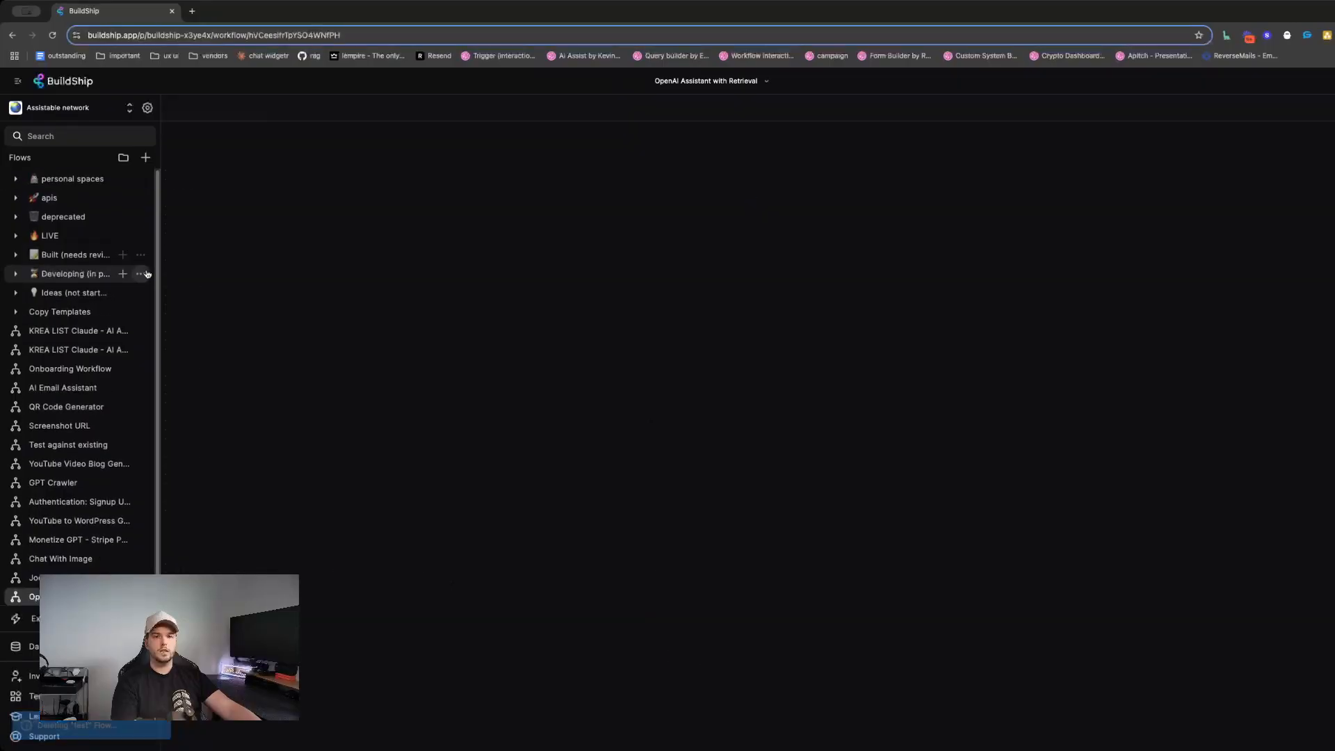
Look through the personal spaces folder to see how team members' subfolders are organised
left_click(56, 180)
left_click(58, 181)
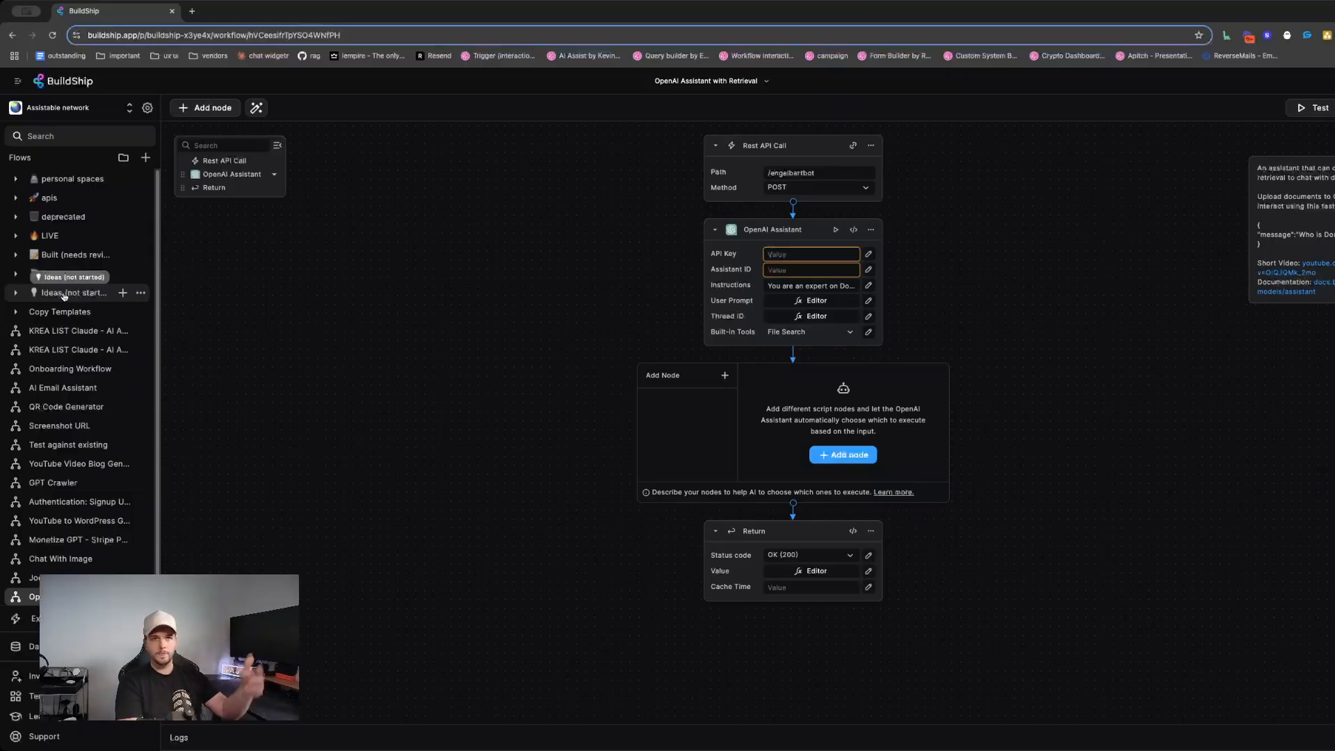
left_click(73, 178)
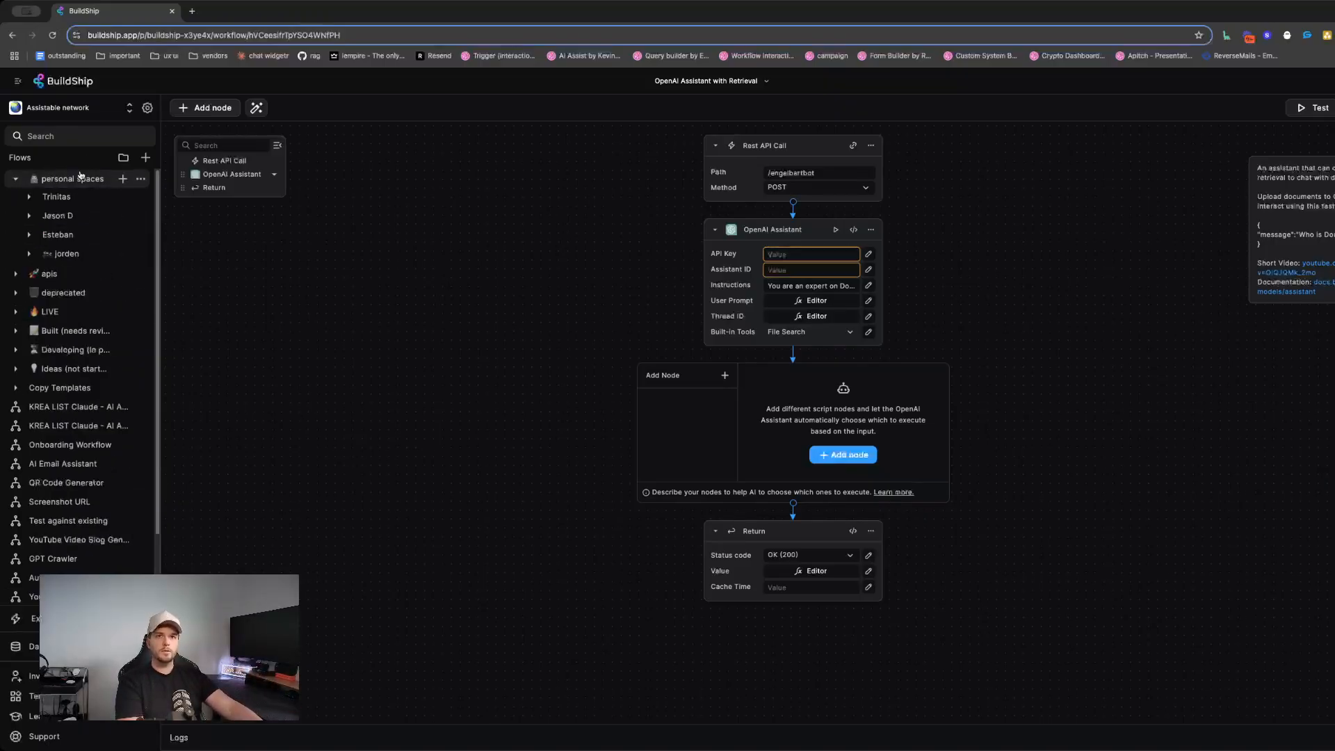
left_click(70, 254)
left_click(70, 257)
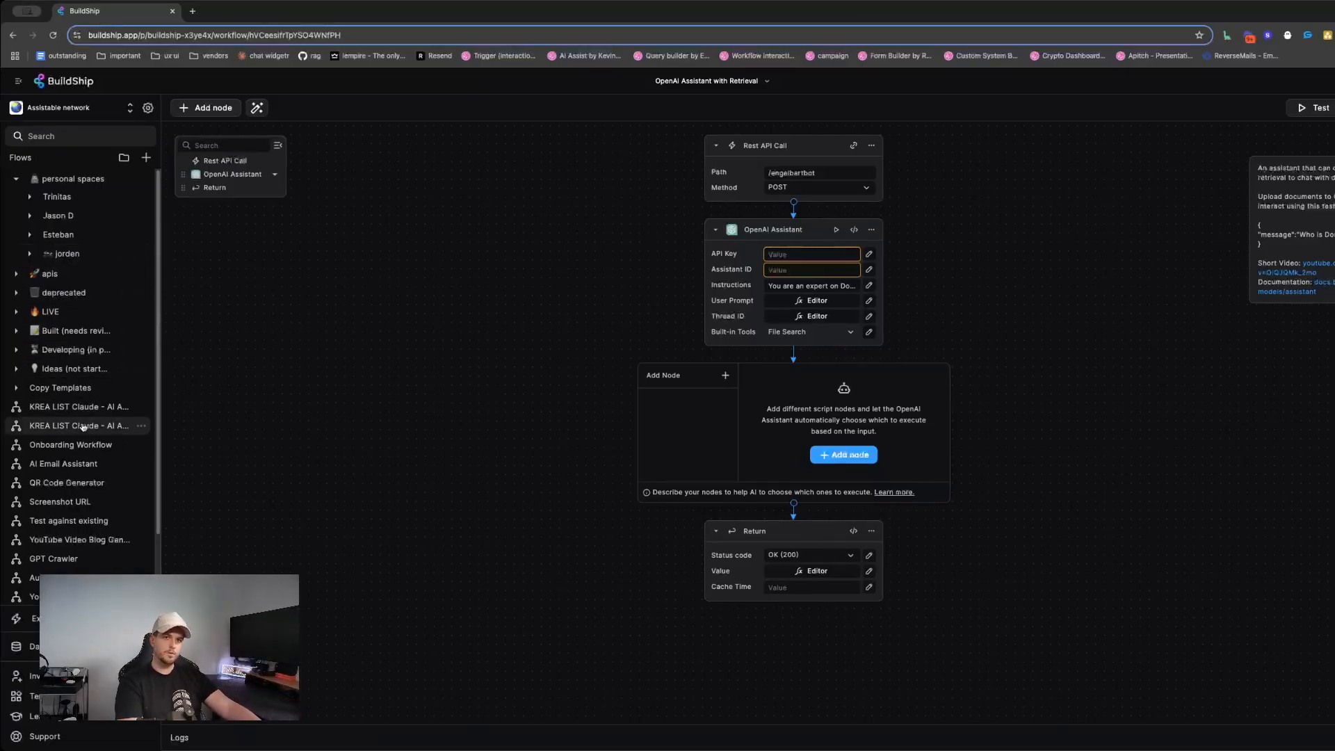
scroll(82, 429, "down", 2)
scroll(61, 449, "up", 2)
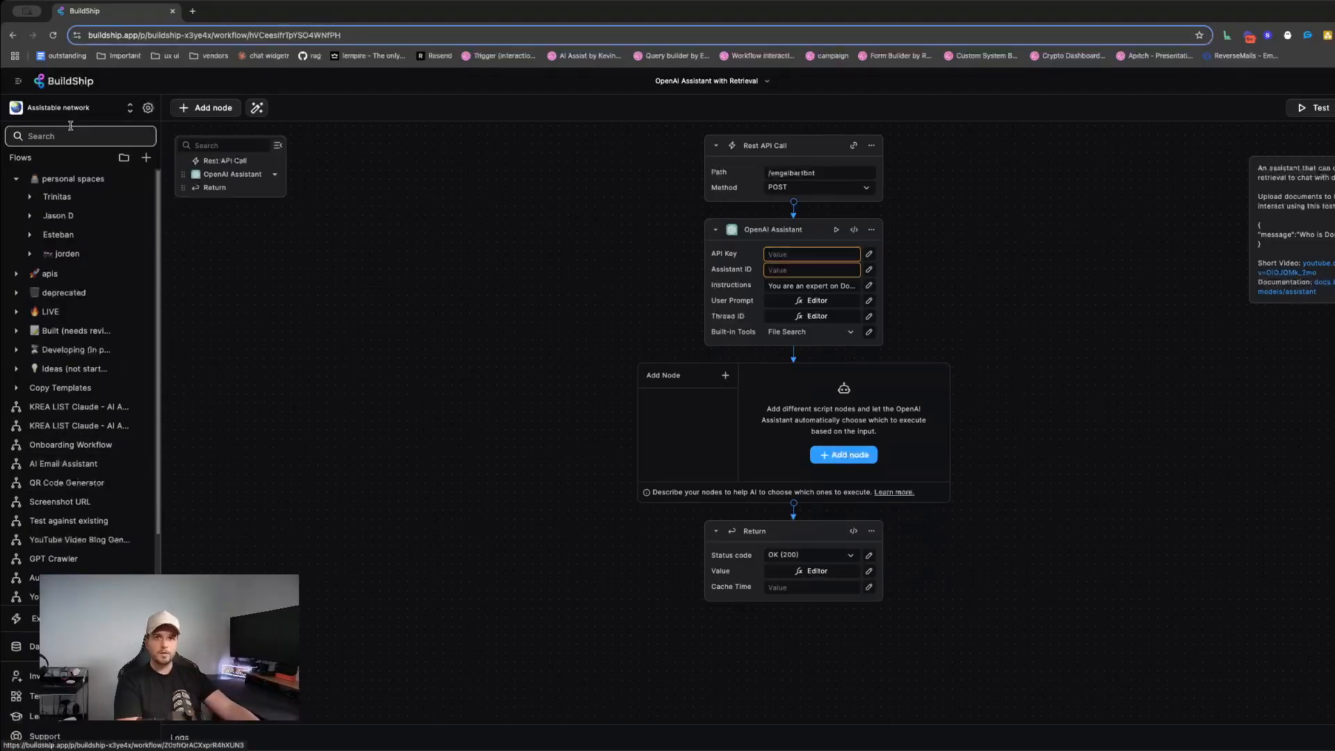
left_click(23, 181)
left_click(23, 182)
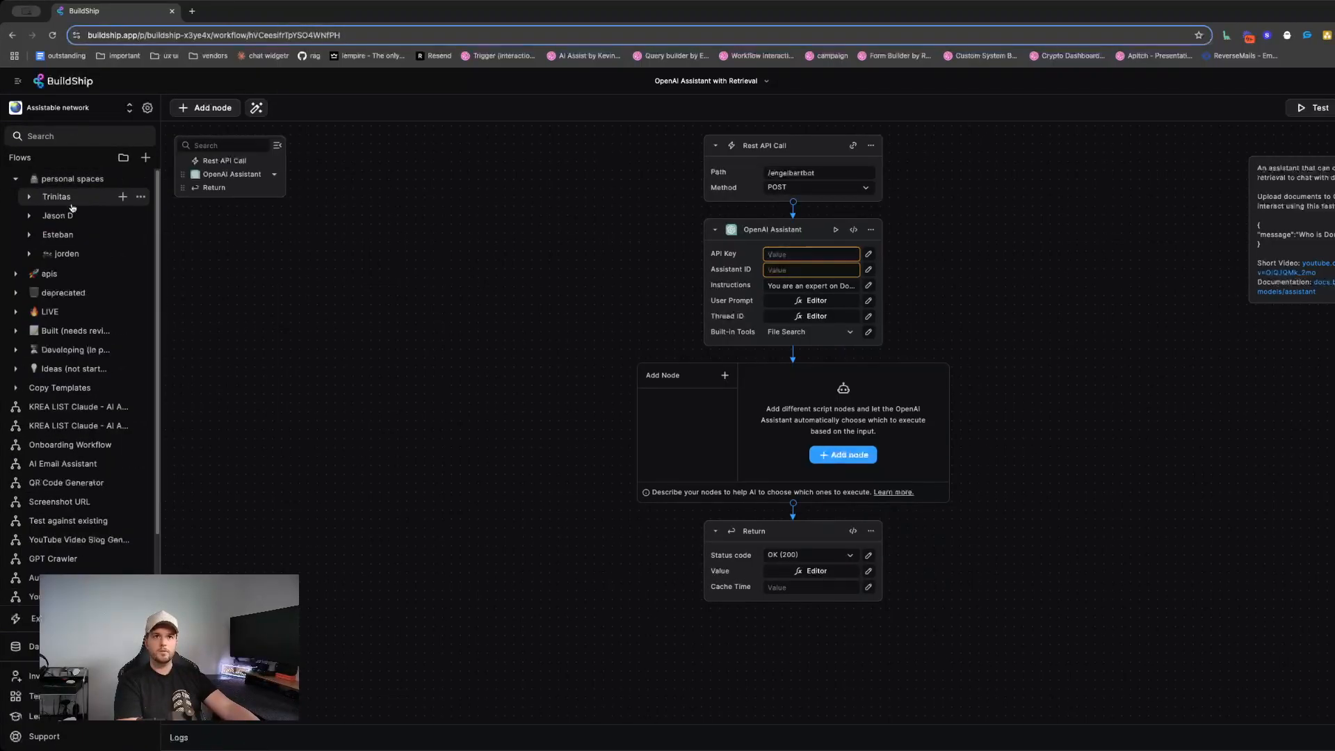
Create a flow folder named with a seedling emoji and the team member's first name, and move it into the personal spaces folder
left_click(126, 159)
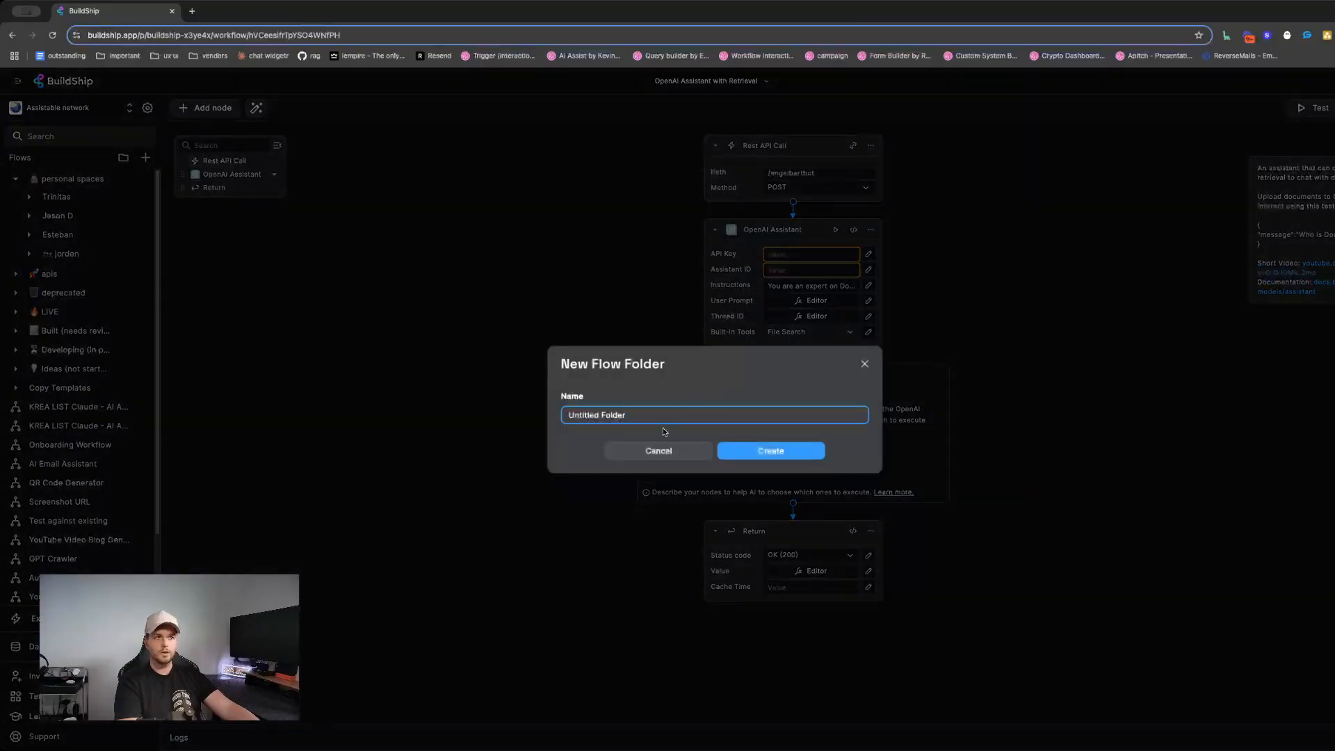
triple_click(644, 417)
type("Johnny")
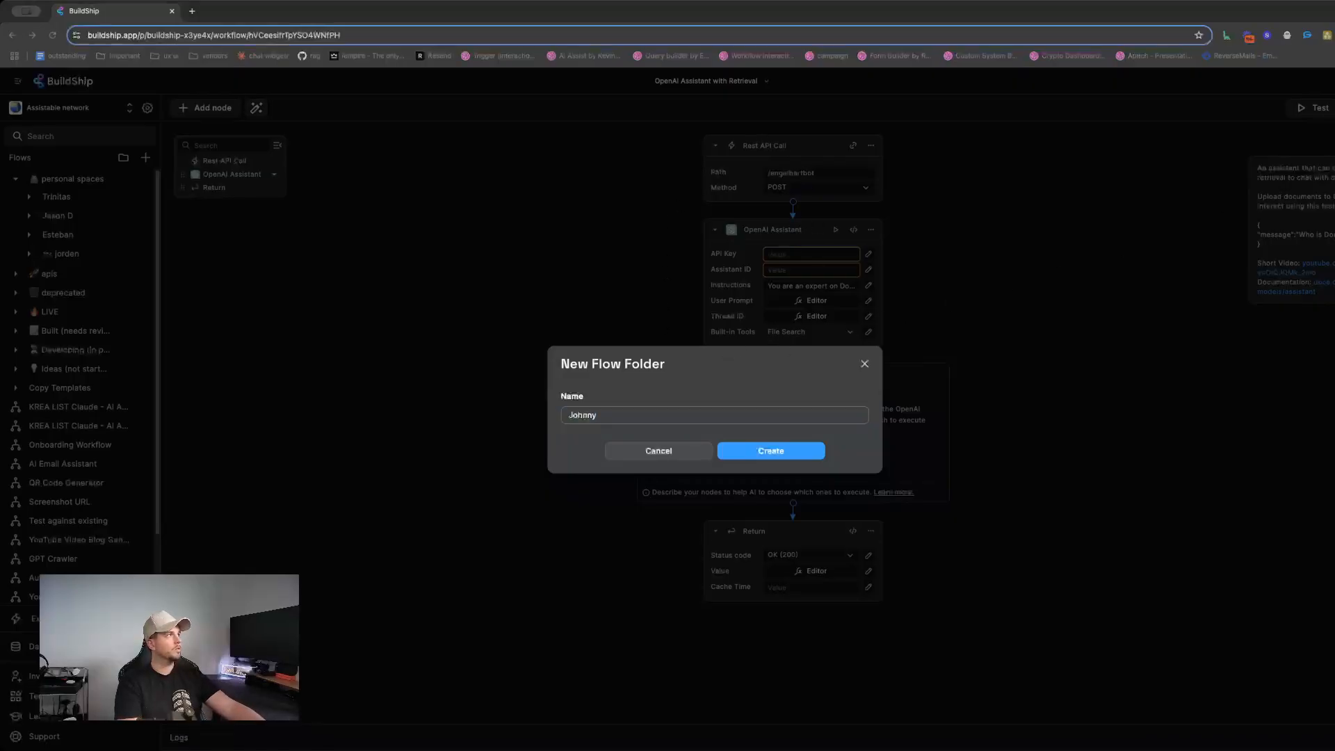
left_click(568, 415)
type("🌱")
left_click(762, 455)
left_click_drag(49, 181, 57, 207)
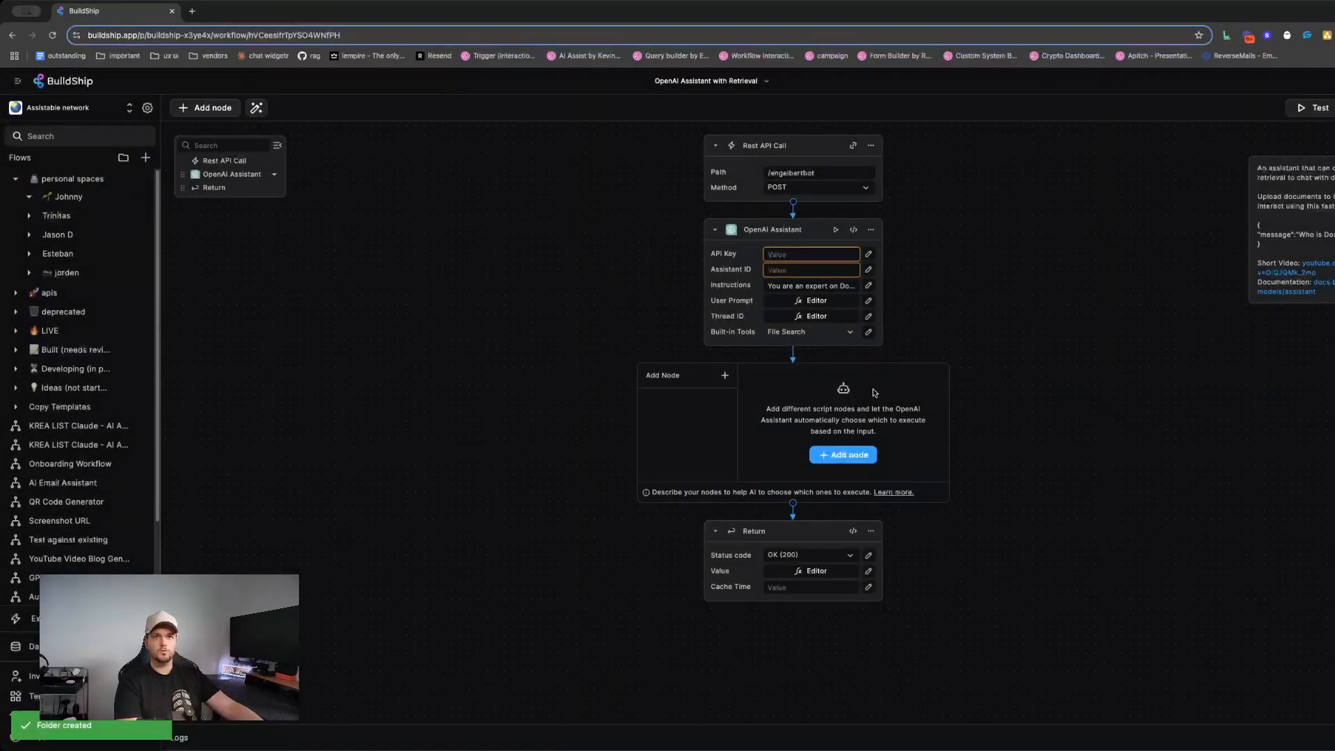
Collapse the personal spaces folder and examine the contents of the apis and deprecated folders
key("super+Tab")
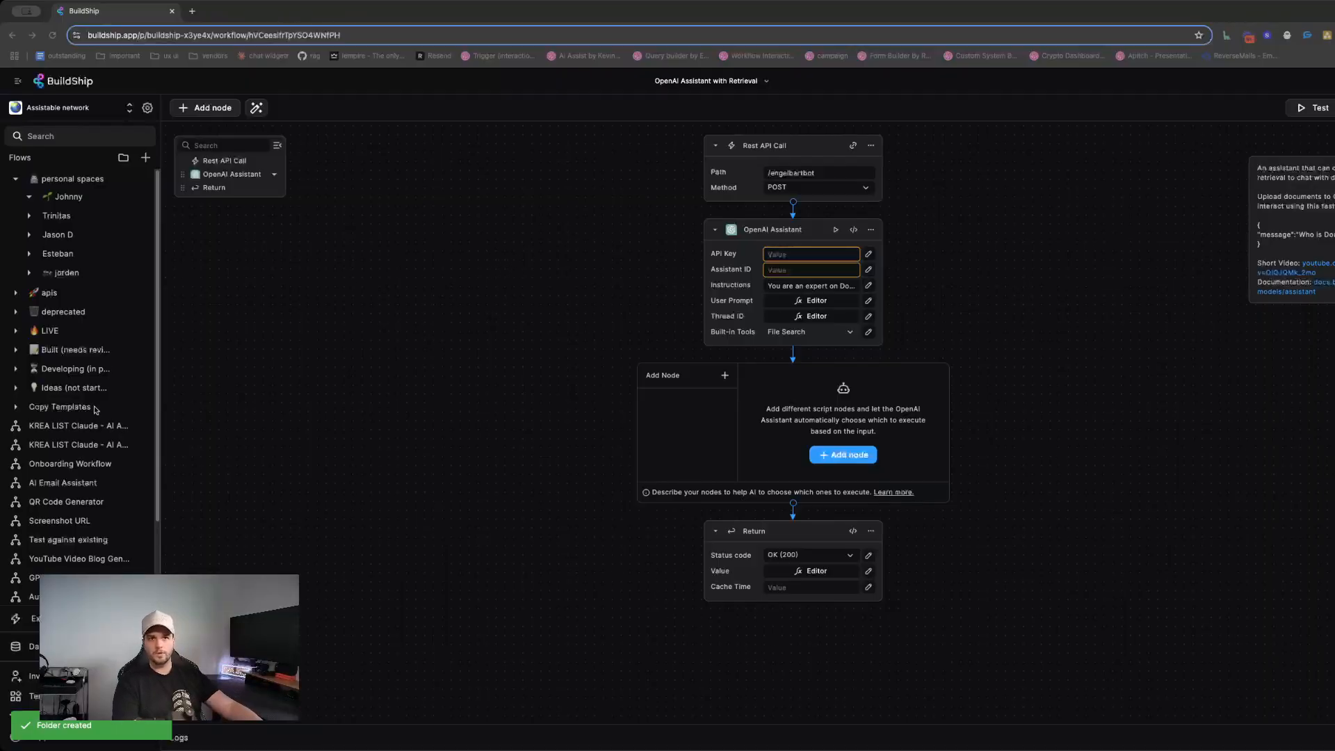
left_click(16, 181)
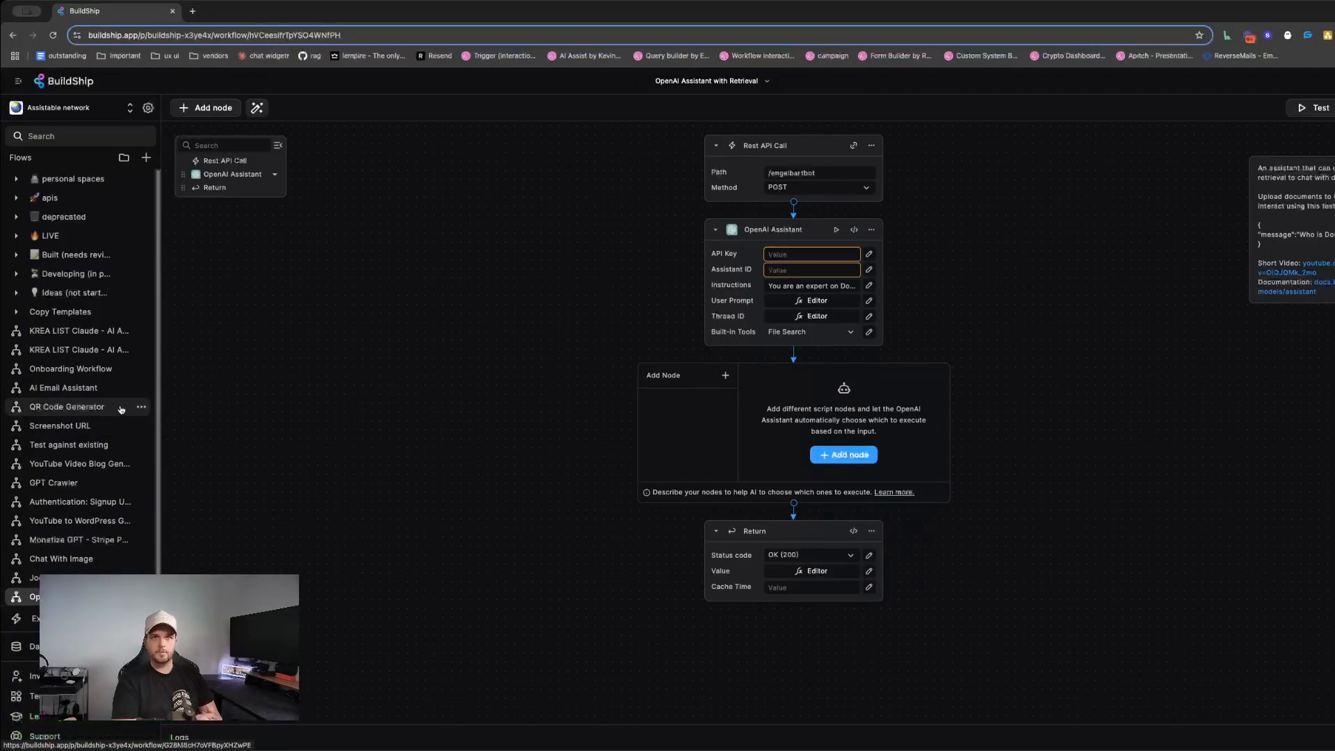
left_click(33, 198)
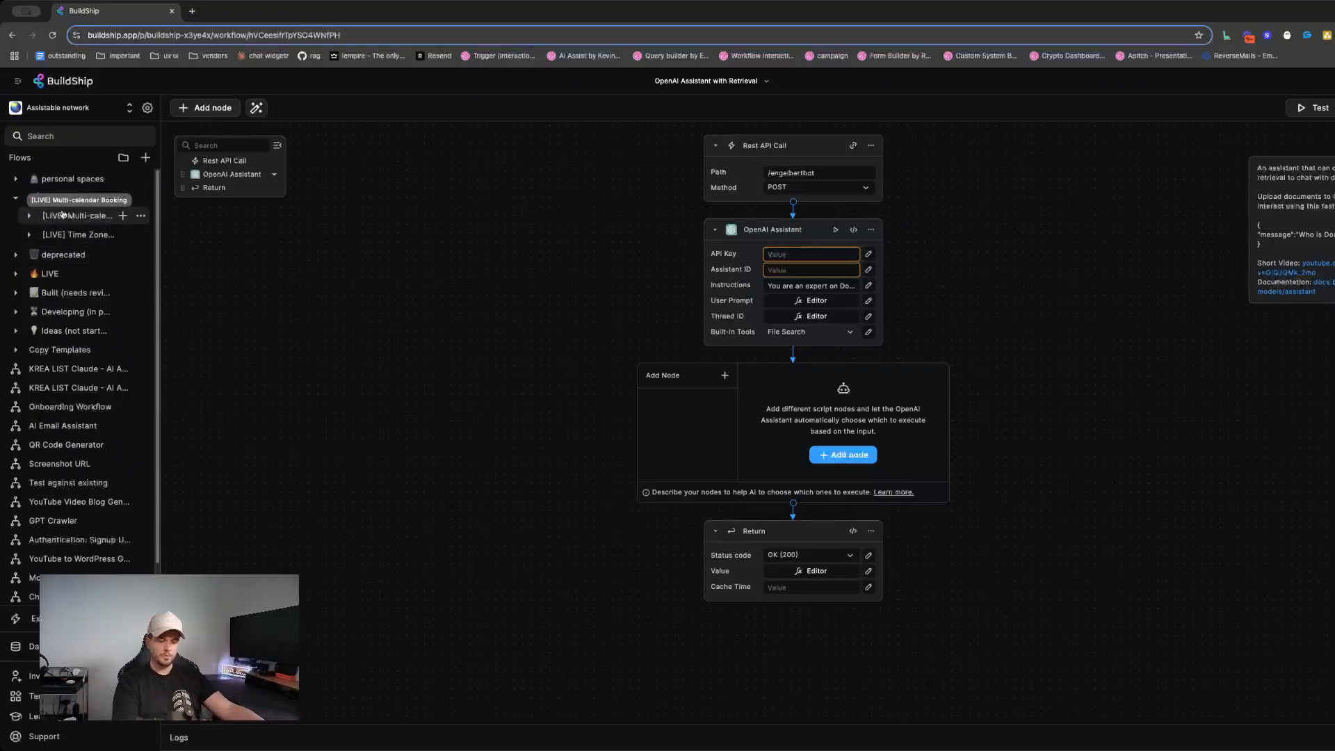
left_click(18, 200)
left_click(56, 201)
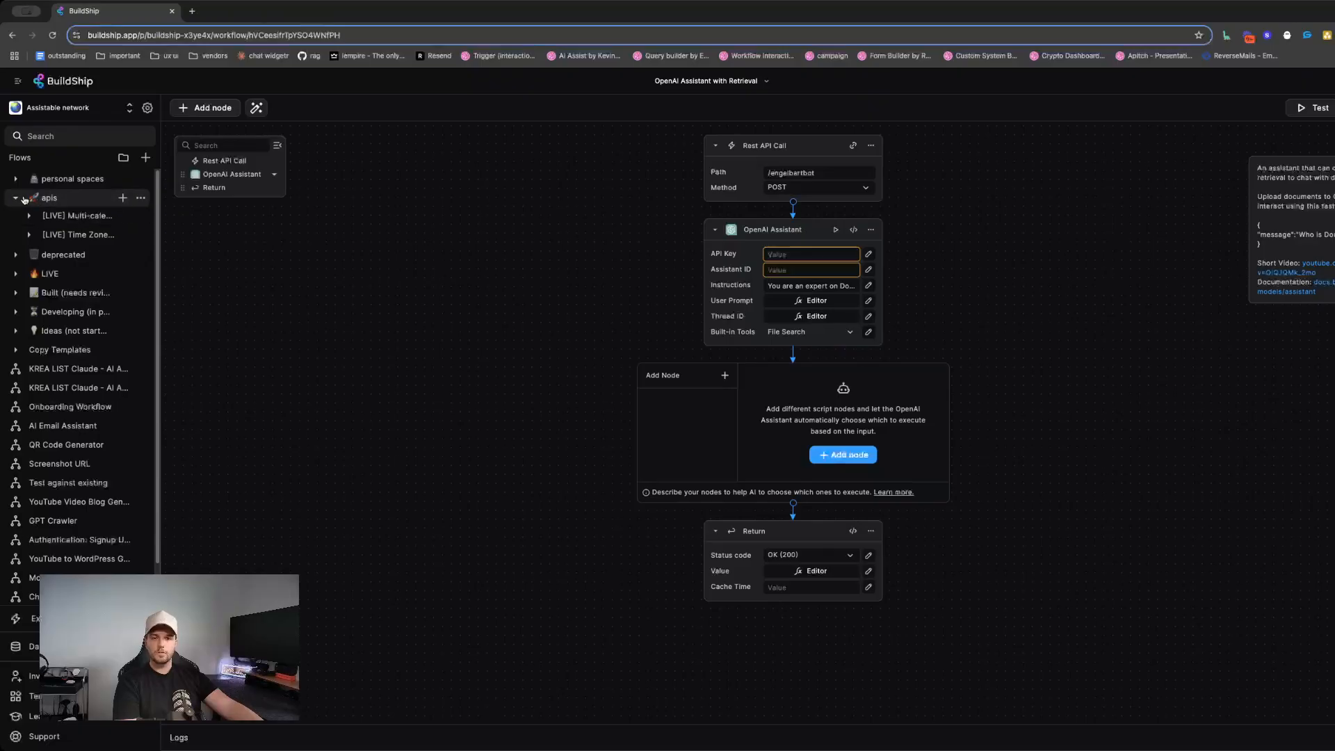
left_click(18, 198)
left_click(59, 219)
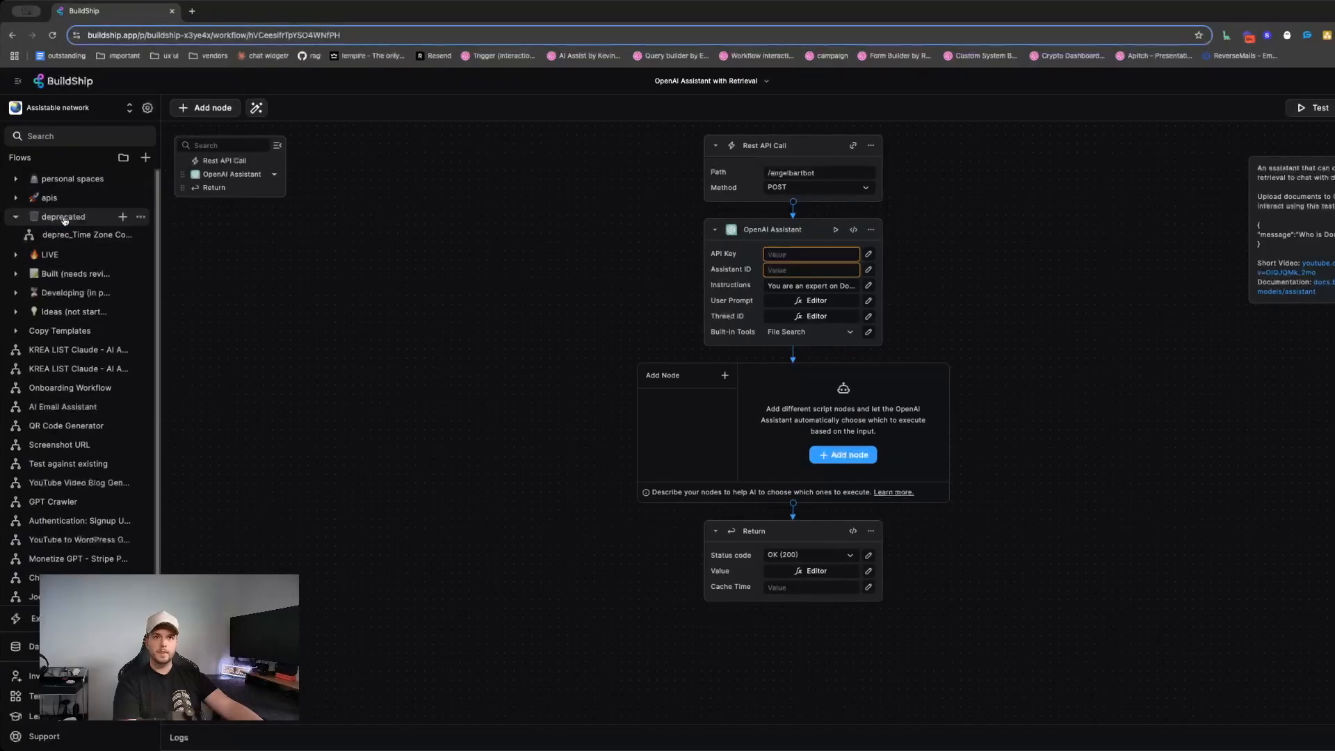
left_click(60, 222)
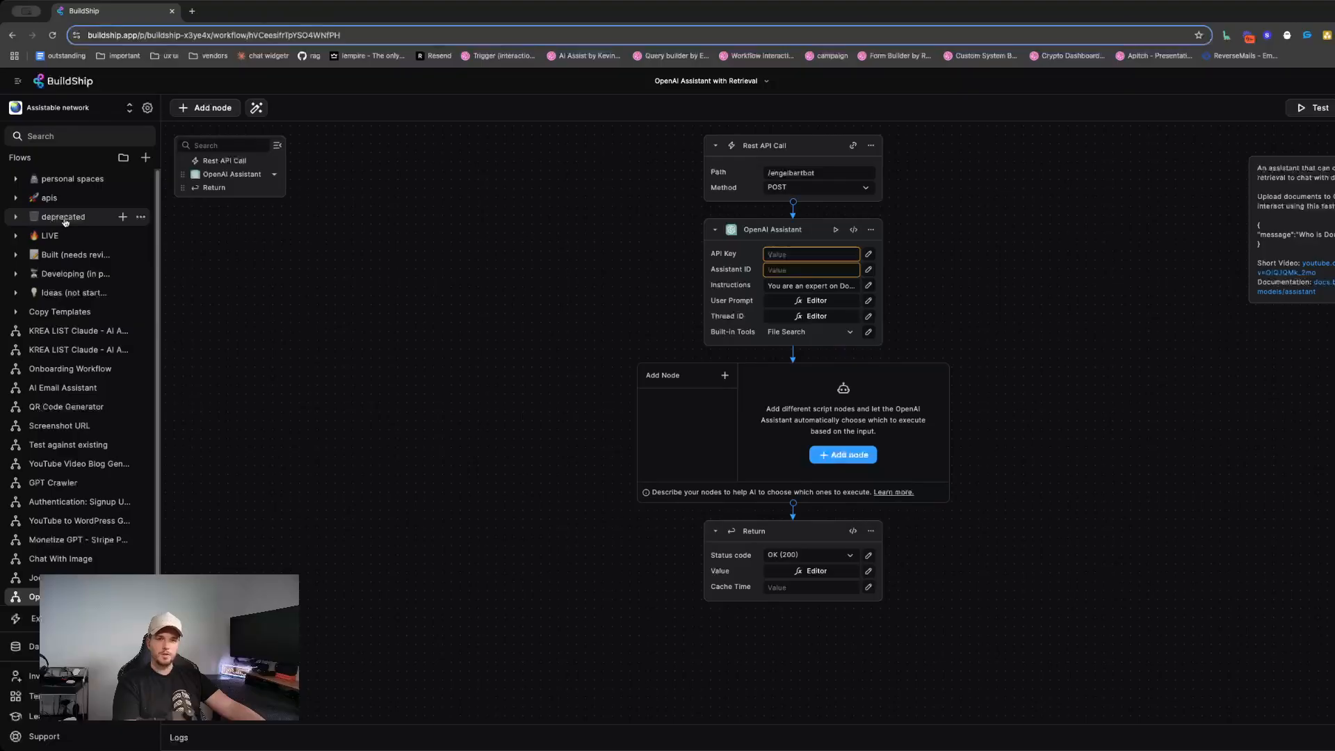
left_click(51, 218)
left_click(54, 218)
left_click(57, 218)
left_click(58, 218)
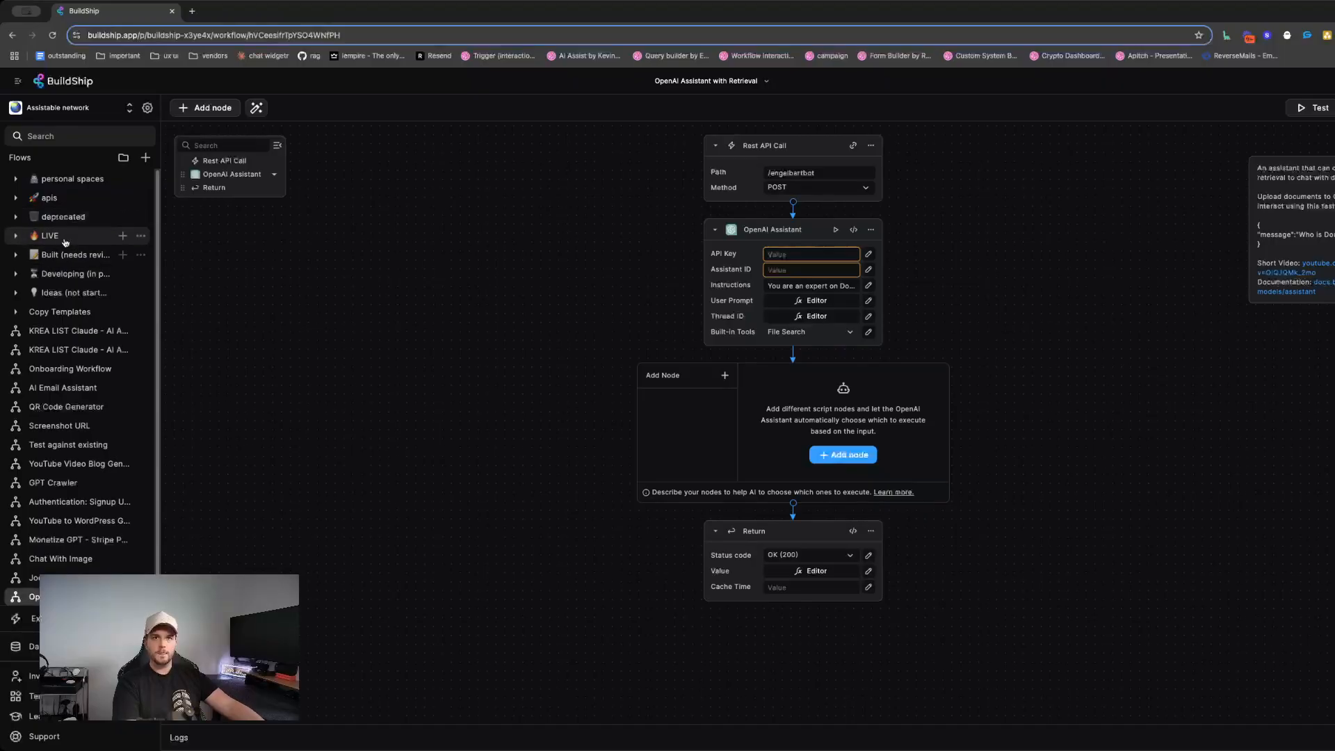
Examine the LIVE, Developing and Built (needs review) folders, collapsing the multi-calendar and knowledge base subfolders under Developing
left_click(59, 241)
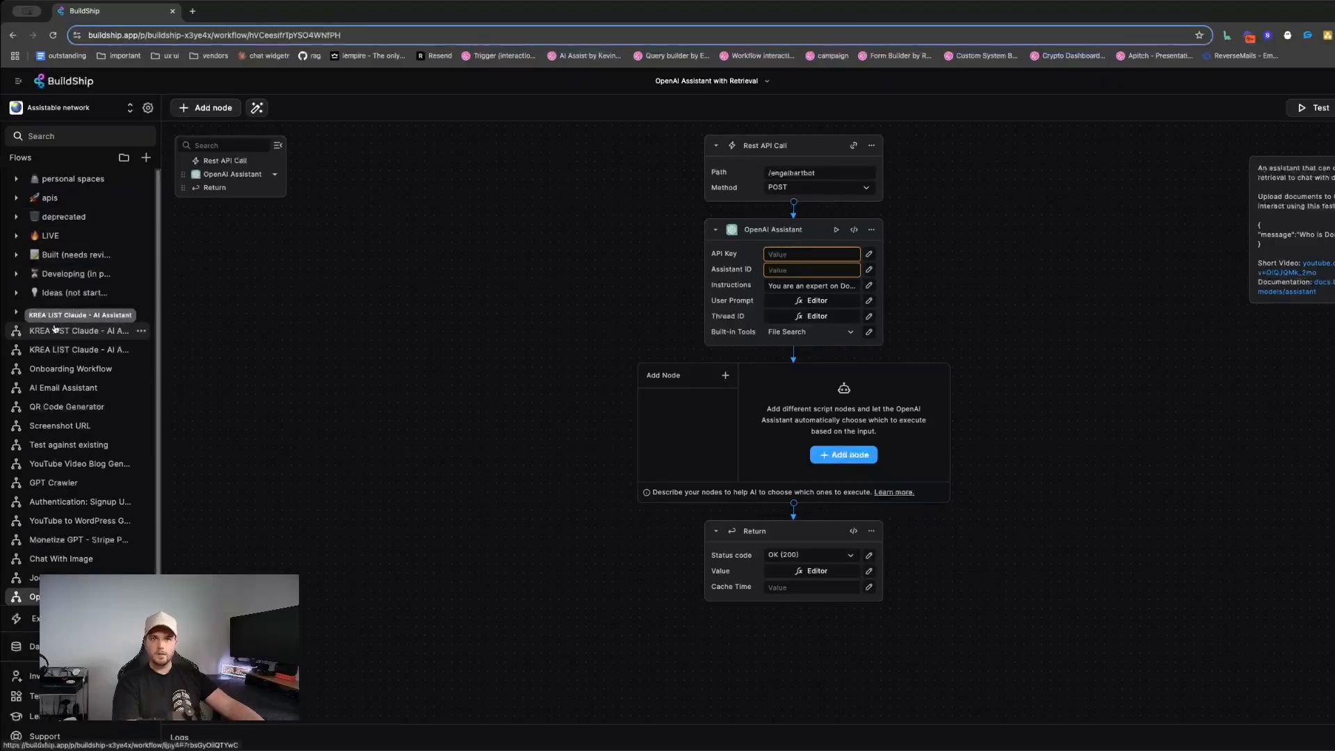
left_click(50, 291)
left_click(50, 290)
left_click(50, 273)
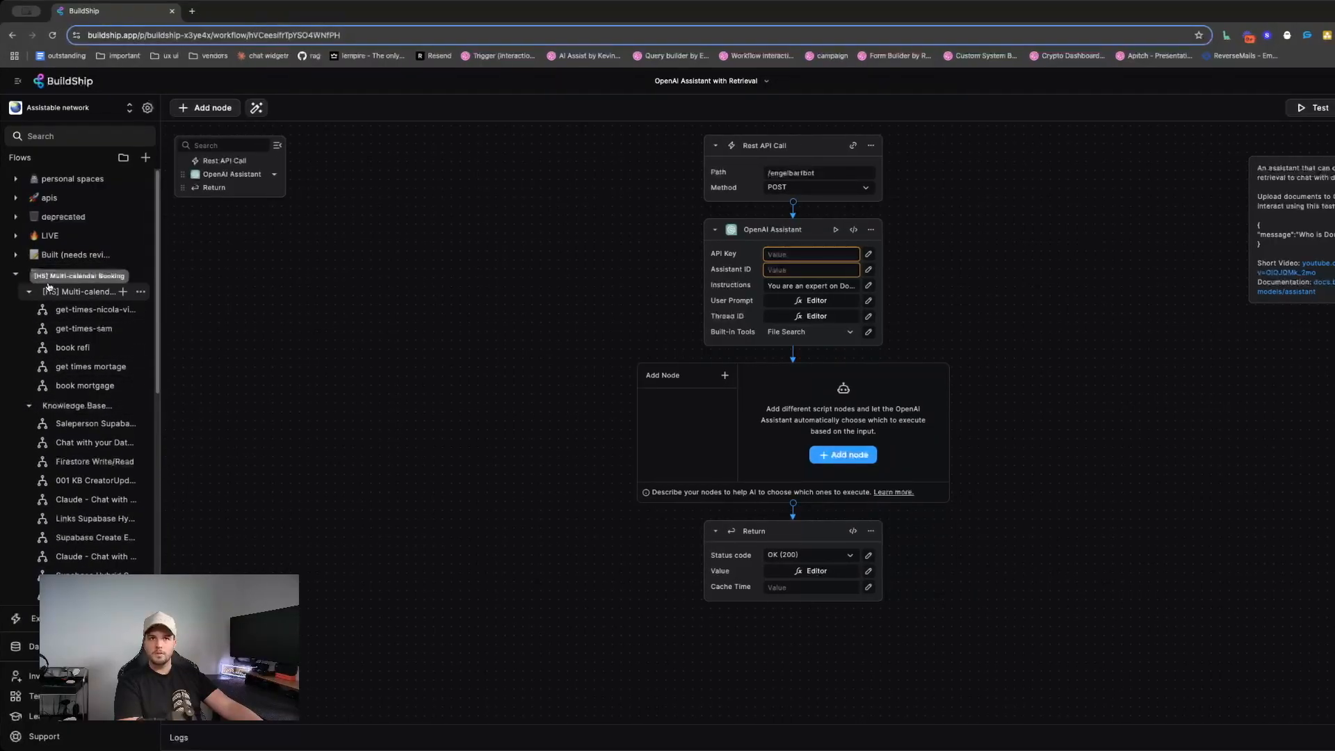
left_click(29, 292)
left_click(29, 309)
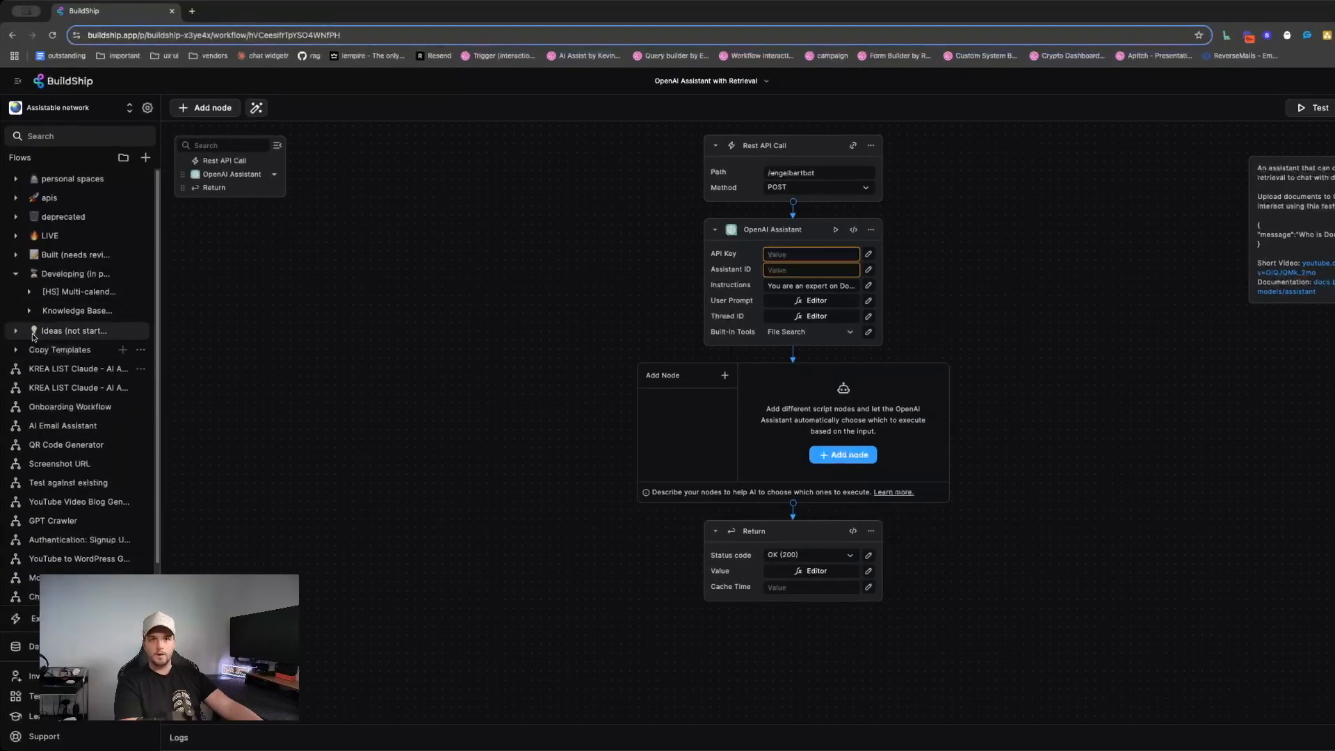
left_click(44, 276)
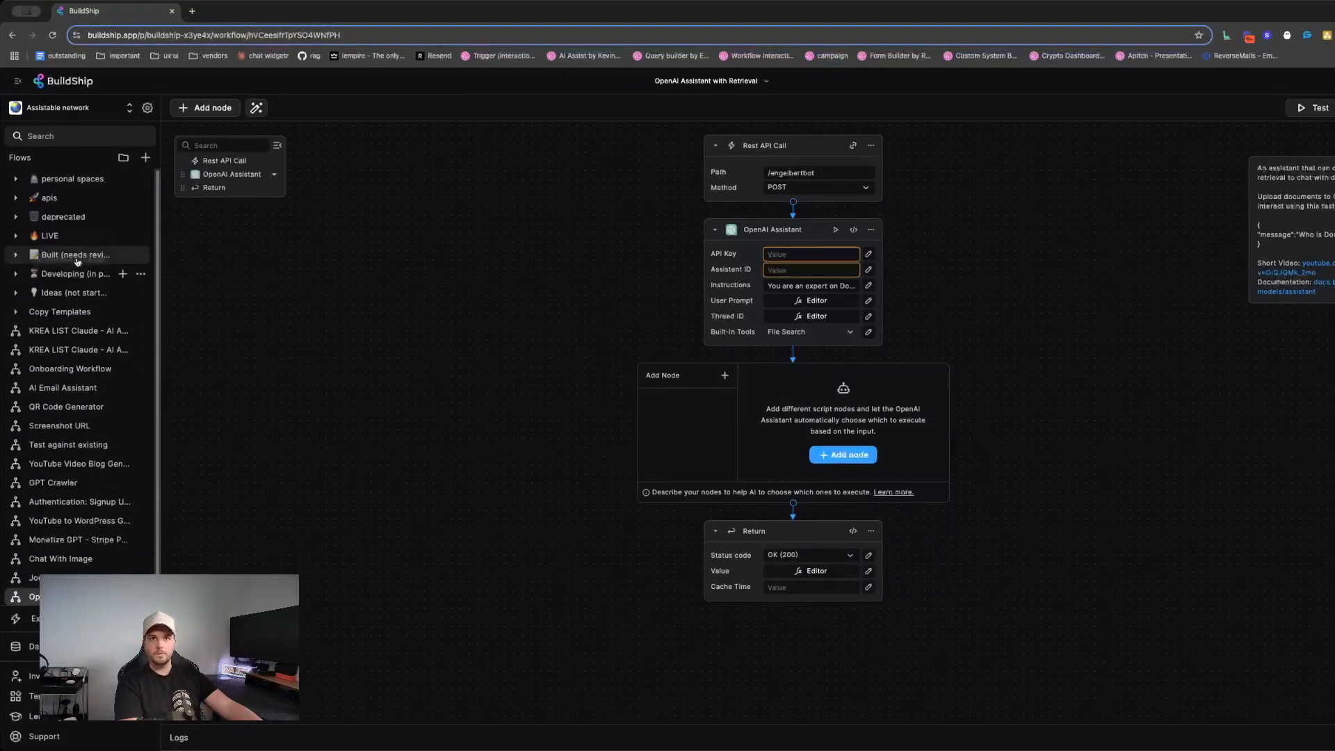
left_click(64, 254)
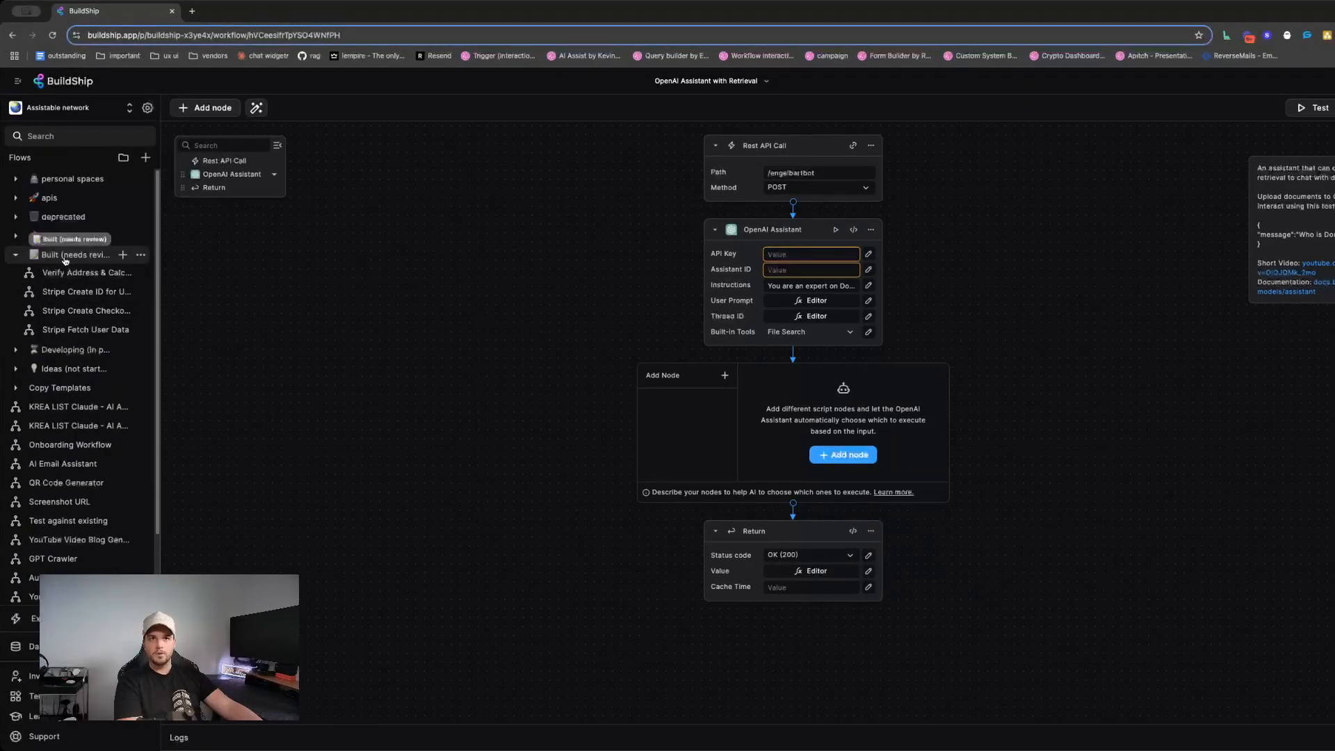
left_click(64, 255)
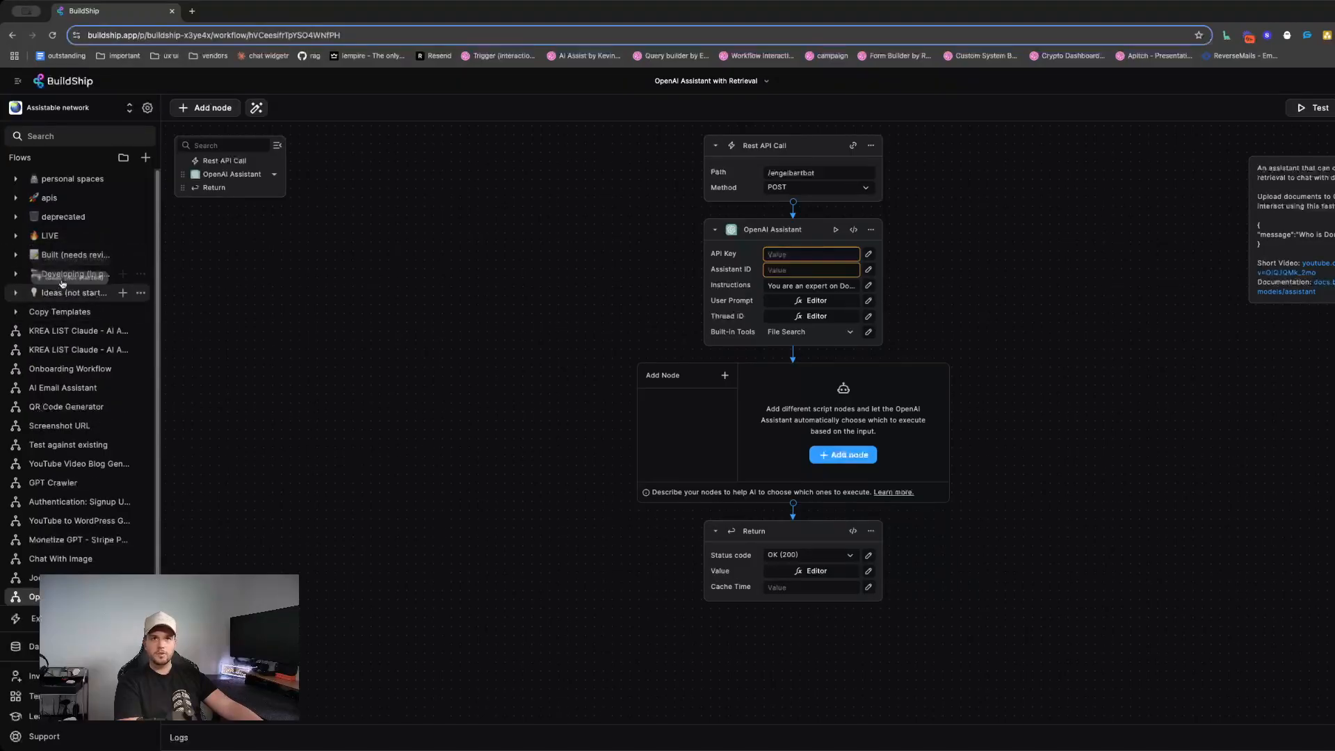
left_click(60, 238)
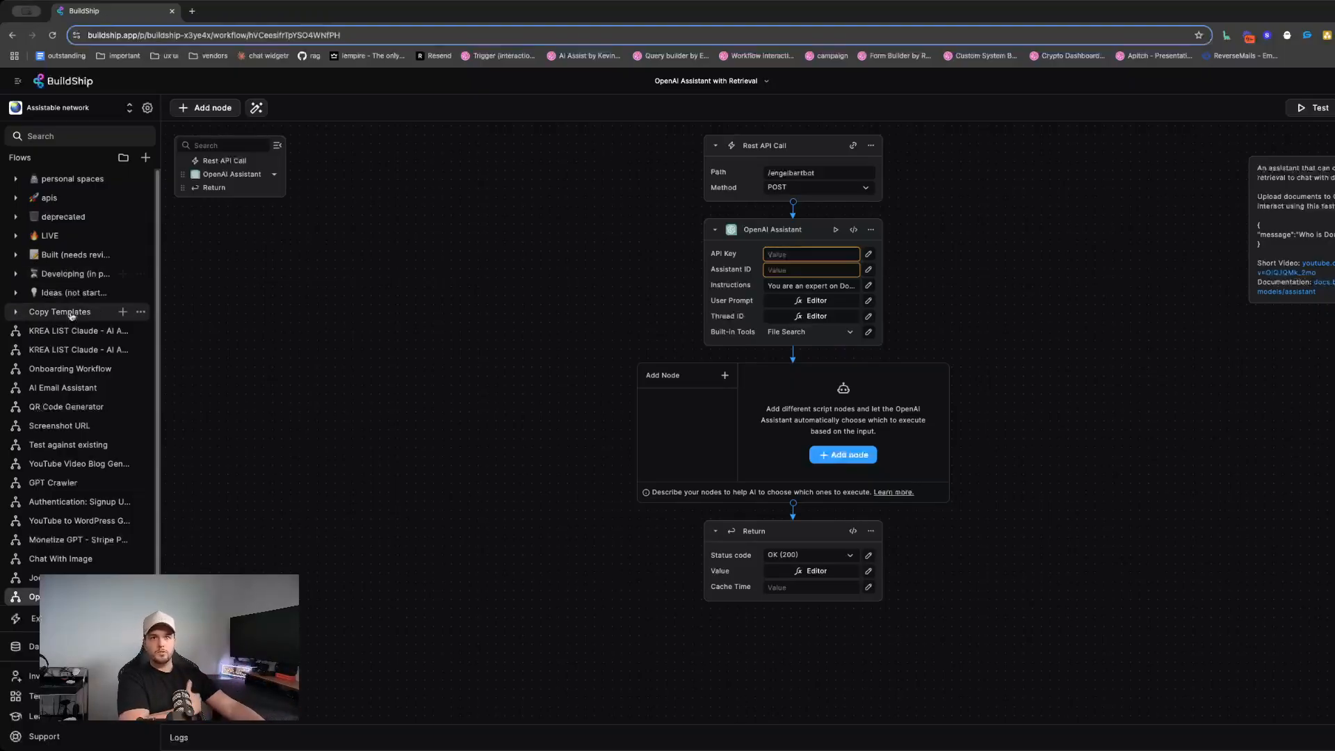
scroll(105, 438, "down", 1)
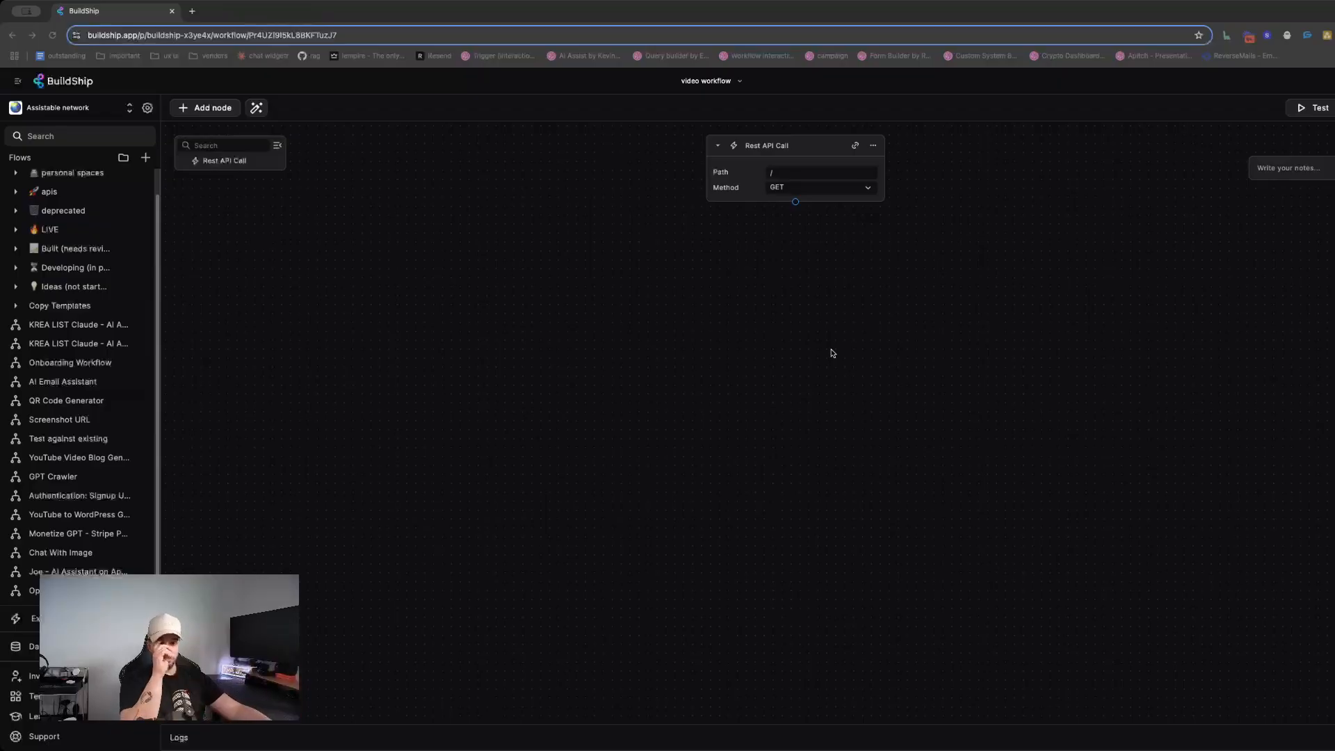
Add an OpenAI Assistant node after the Rest API Call trigger and check the value options of its API Key and Instructions fields
left_click(795, 202)
left_click(694, 328)
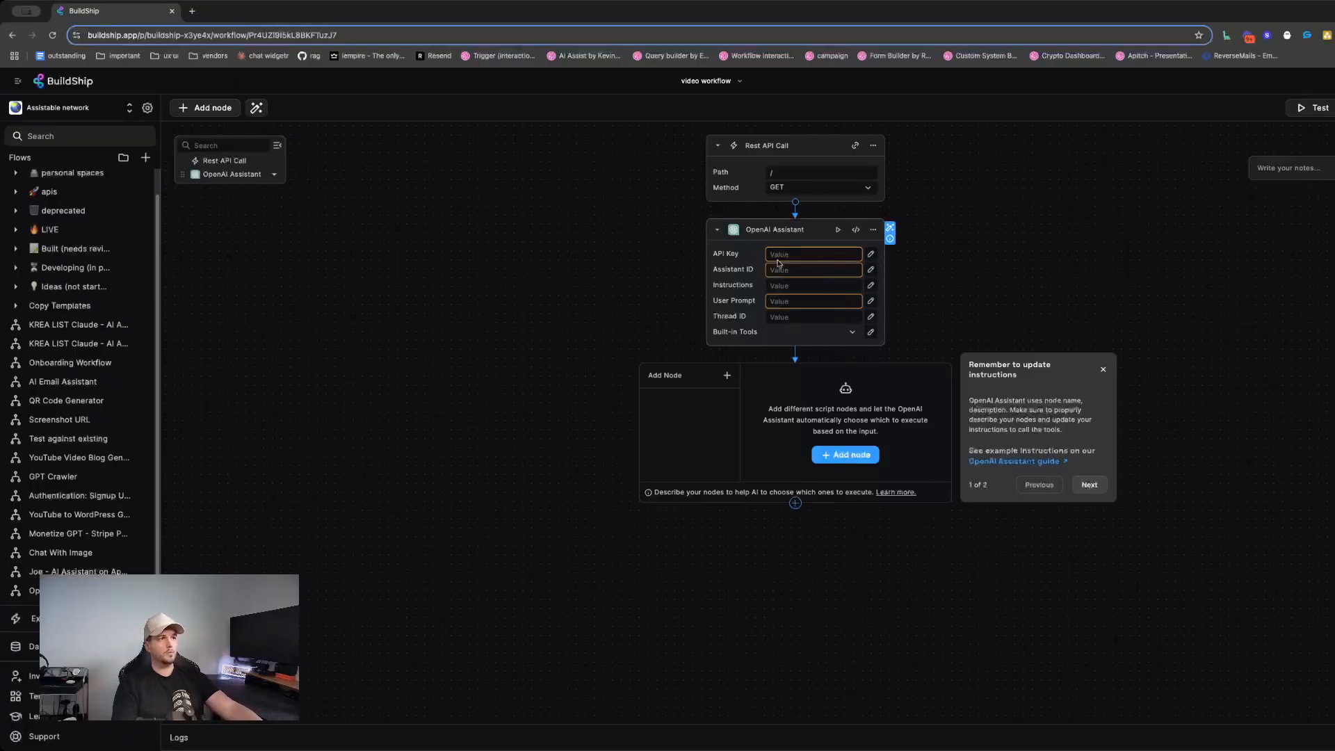
left_click(858, 255)
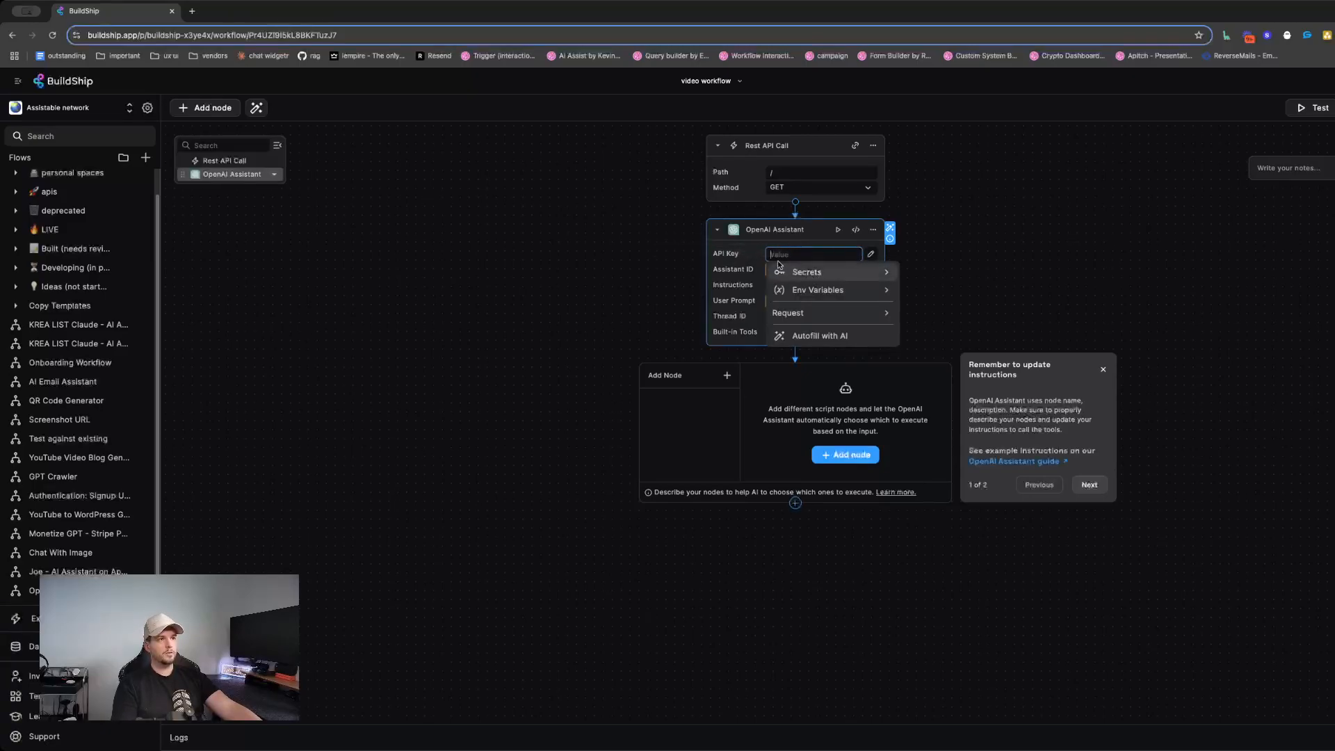
left_click(647, 304)
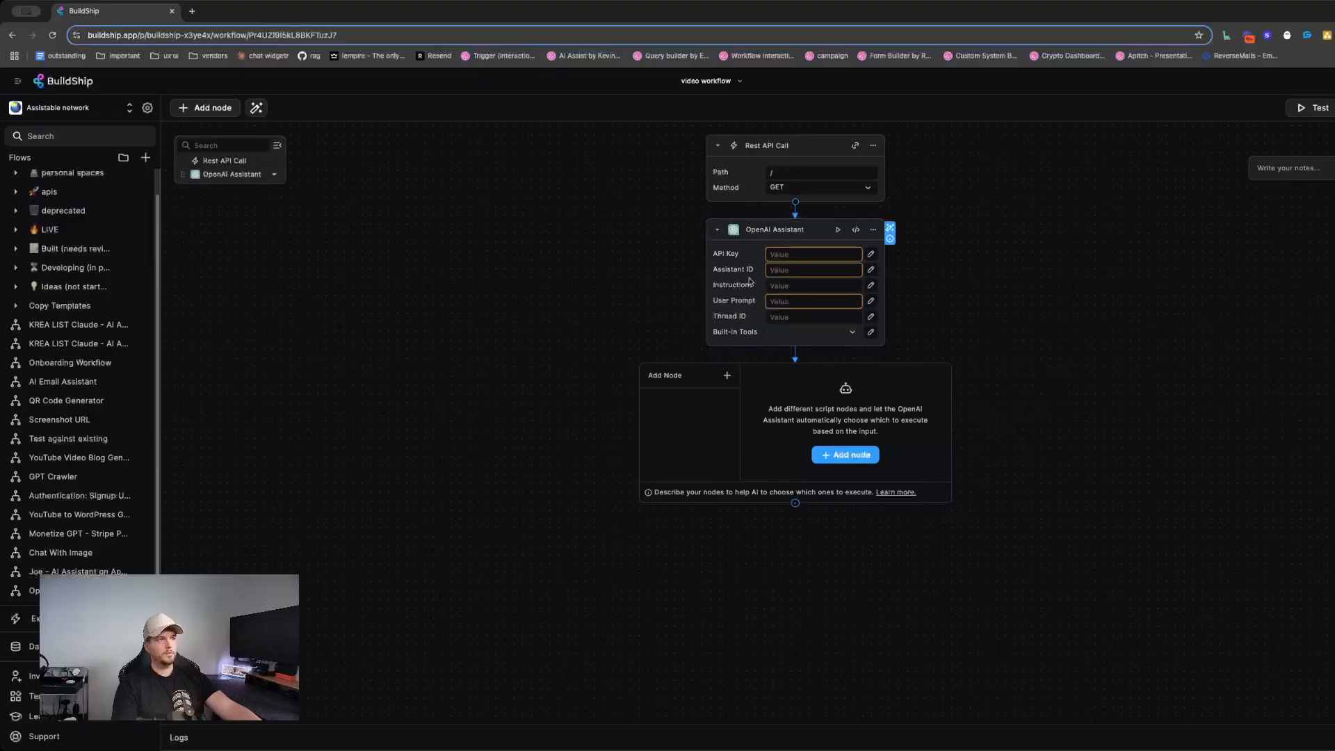
left_click(791, 285)
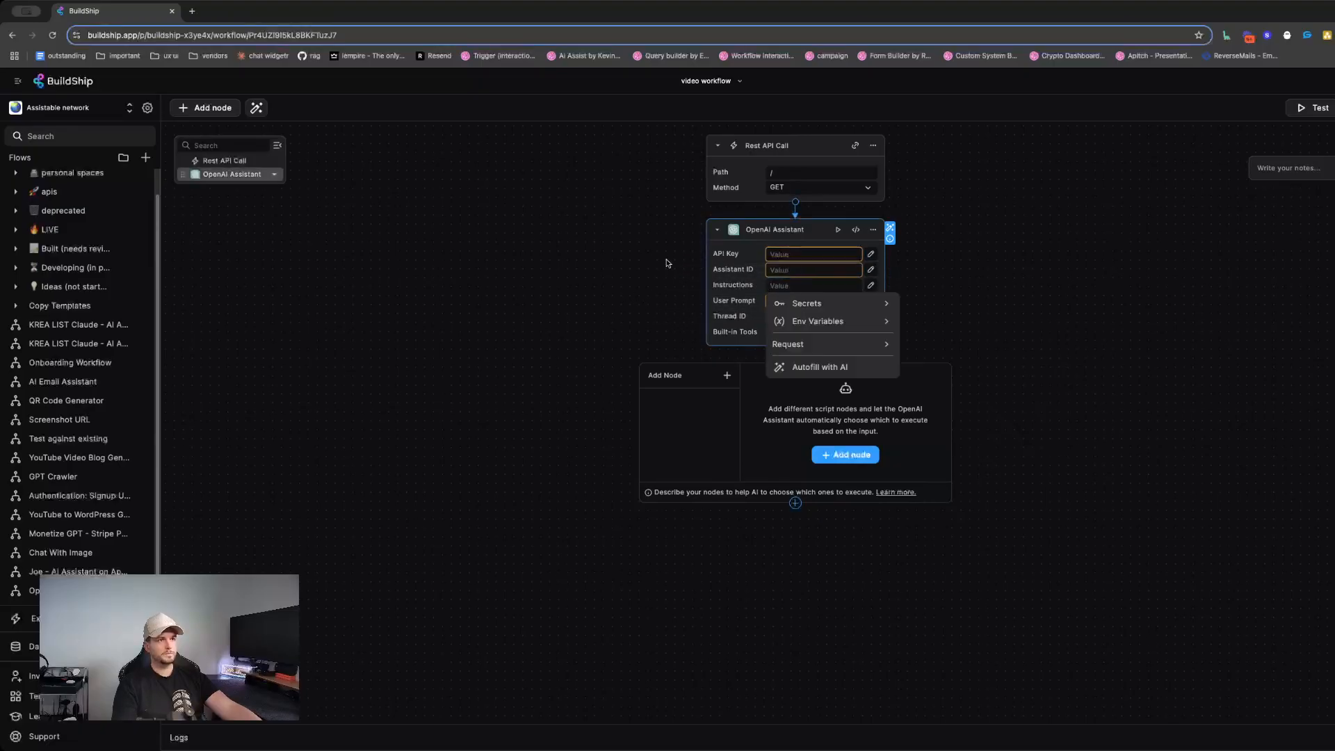
Open the Secret Manager from the secrets available for the OpenAI Assistant node's API Key
left_click(776, 255)
left_click(776, 255)
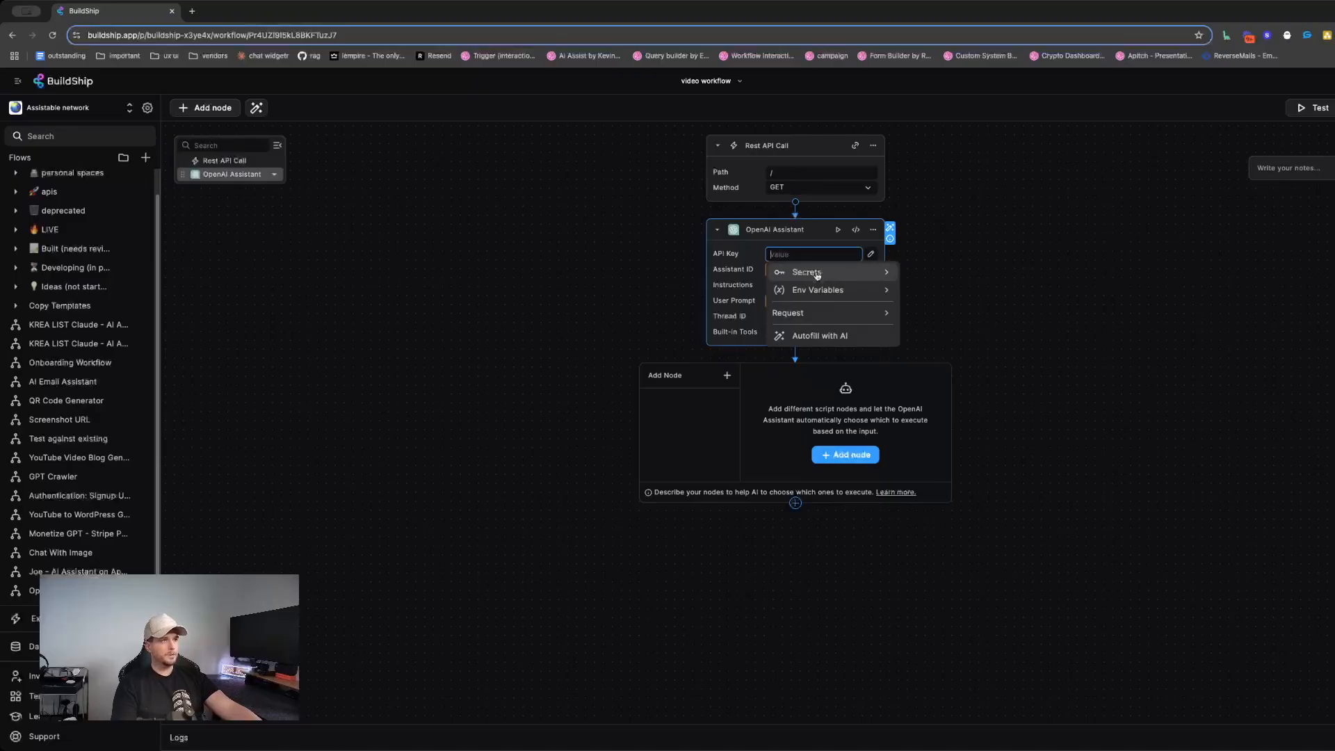
left_click(816, 274)
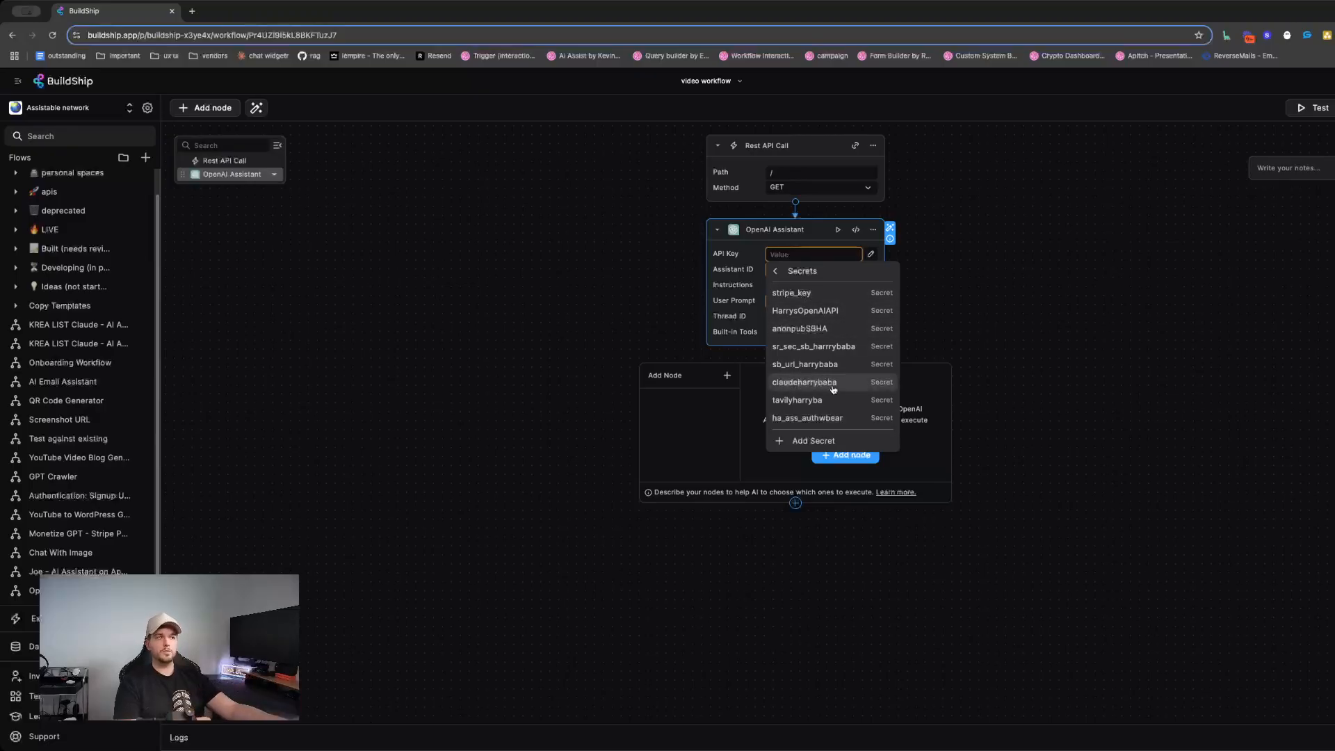
left_click(799, 440)
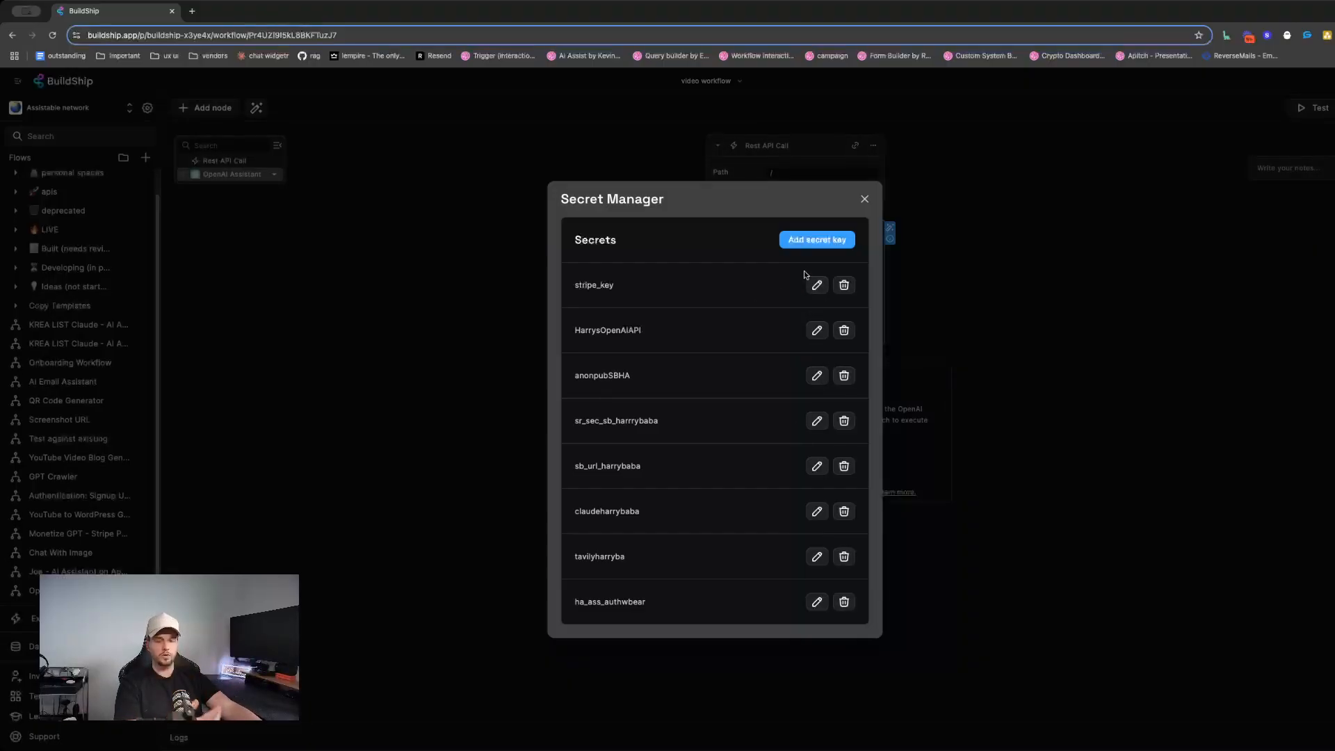
Add a secret key named video_example_key, fill in its secret value, and save it
left_click(809, 248)
left_click(678, 376)
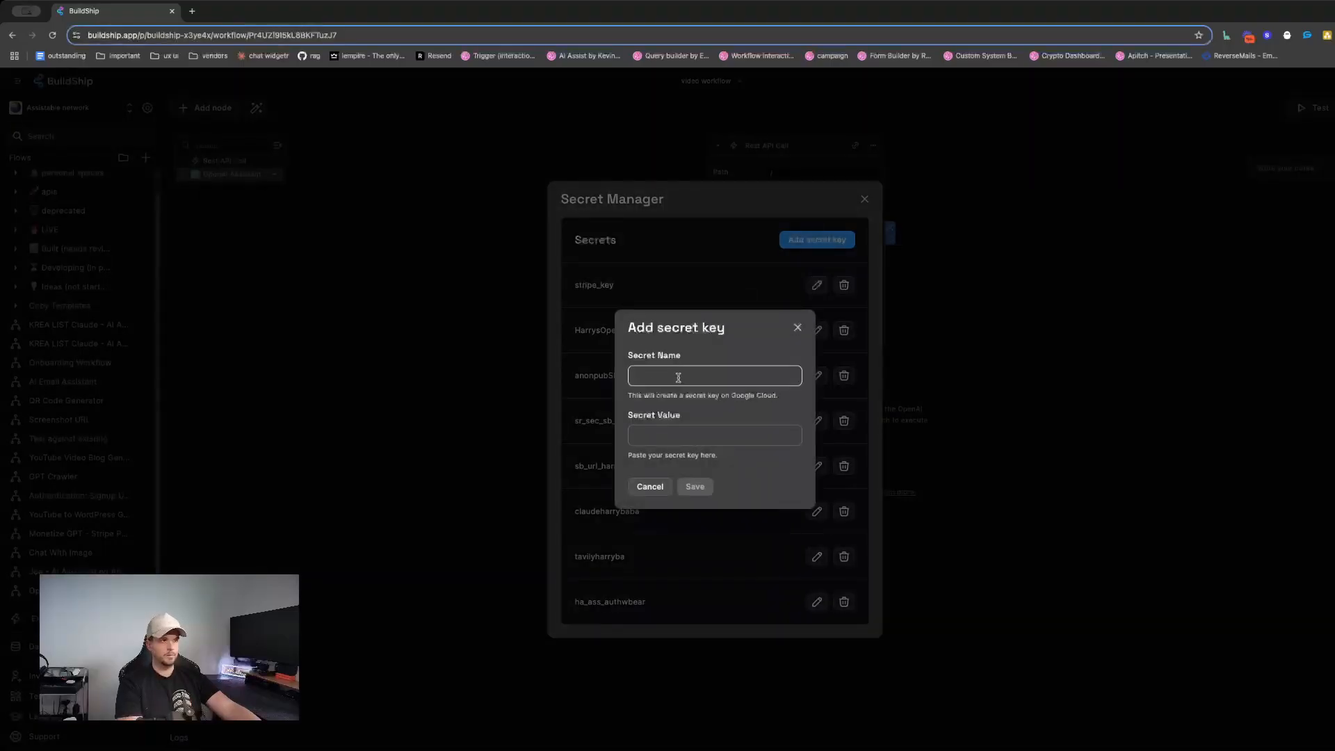
type("video exa")
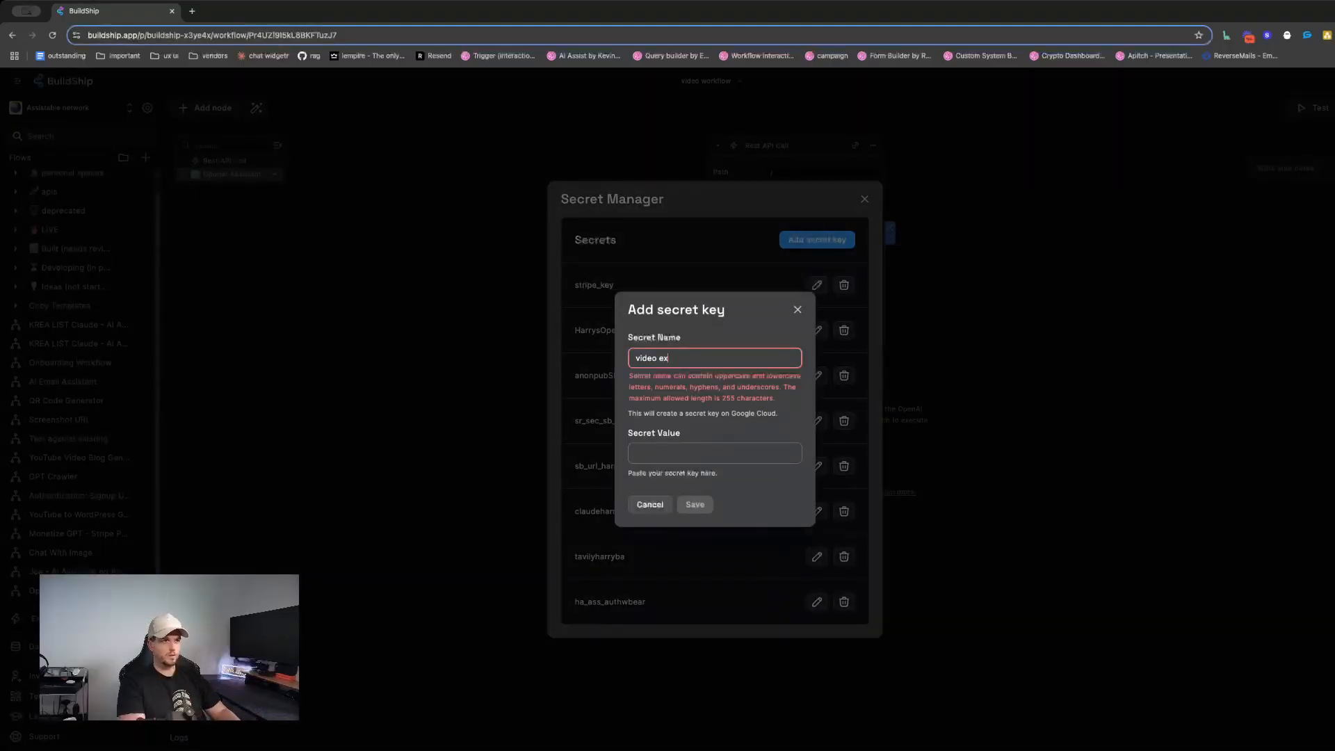
key("BackSpace")
key("BackSpace")
key("BackSpace")
key("BackSpace")
type("_example_key")
left_click(694, 436)
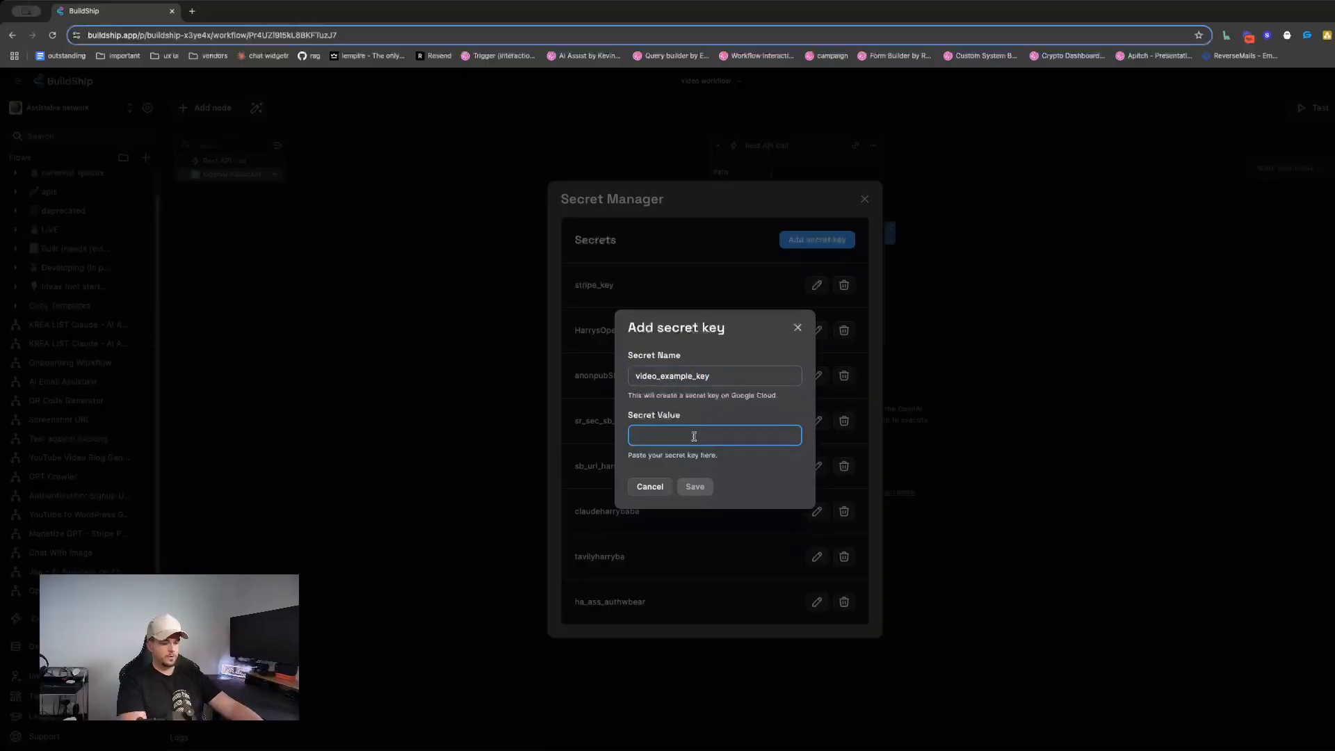
type("12341234")
left_click(708, 486)
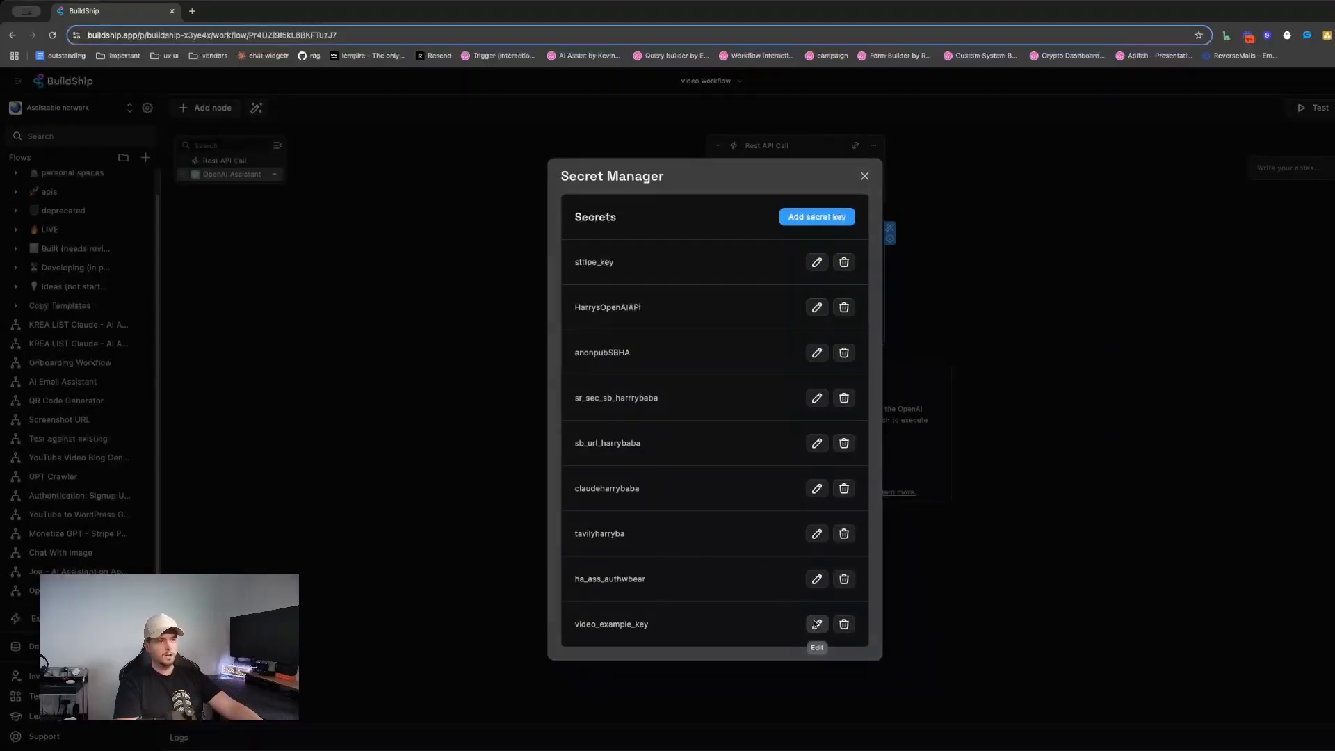
Check the edit form of the video_example_key secret without entering a new value, and close the Secret Manager
left_click(816, 623)
left_click(655, 409)
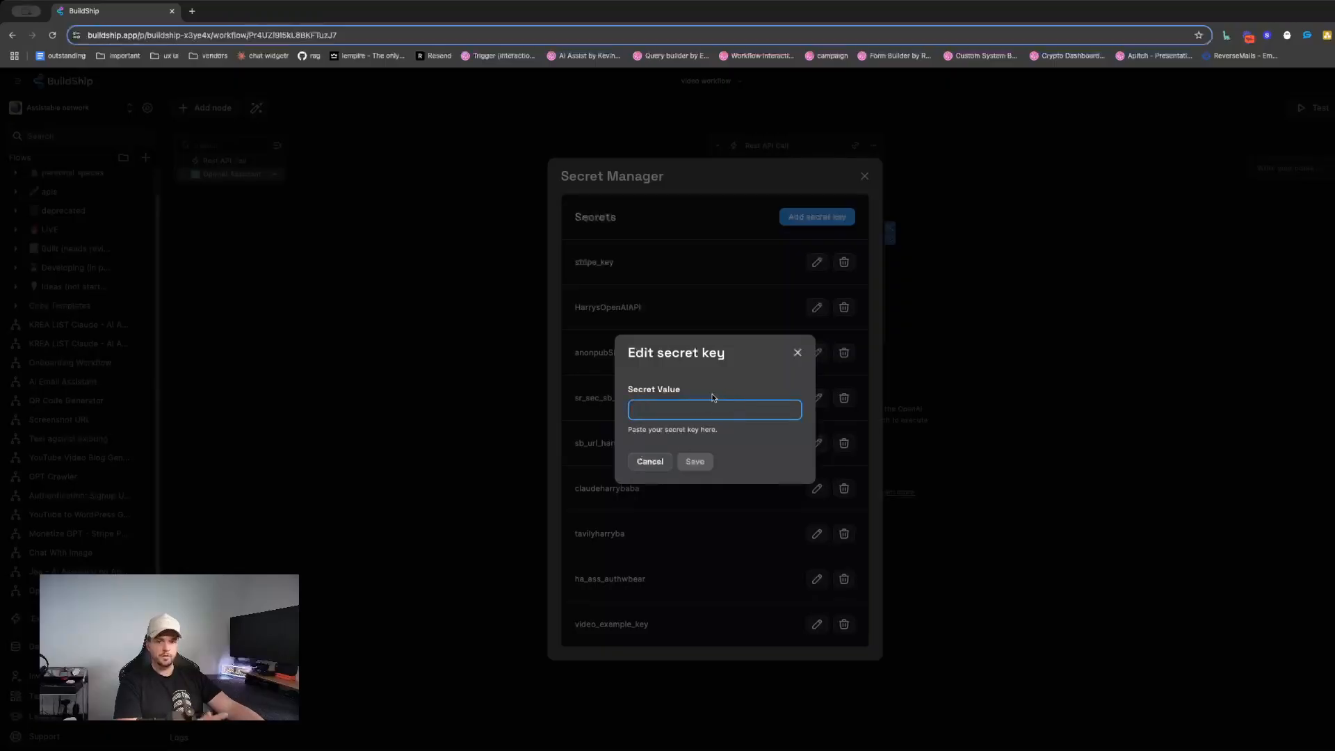
left_click(644, 462)
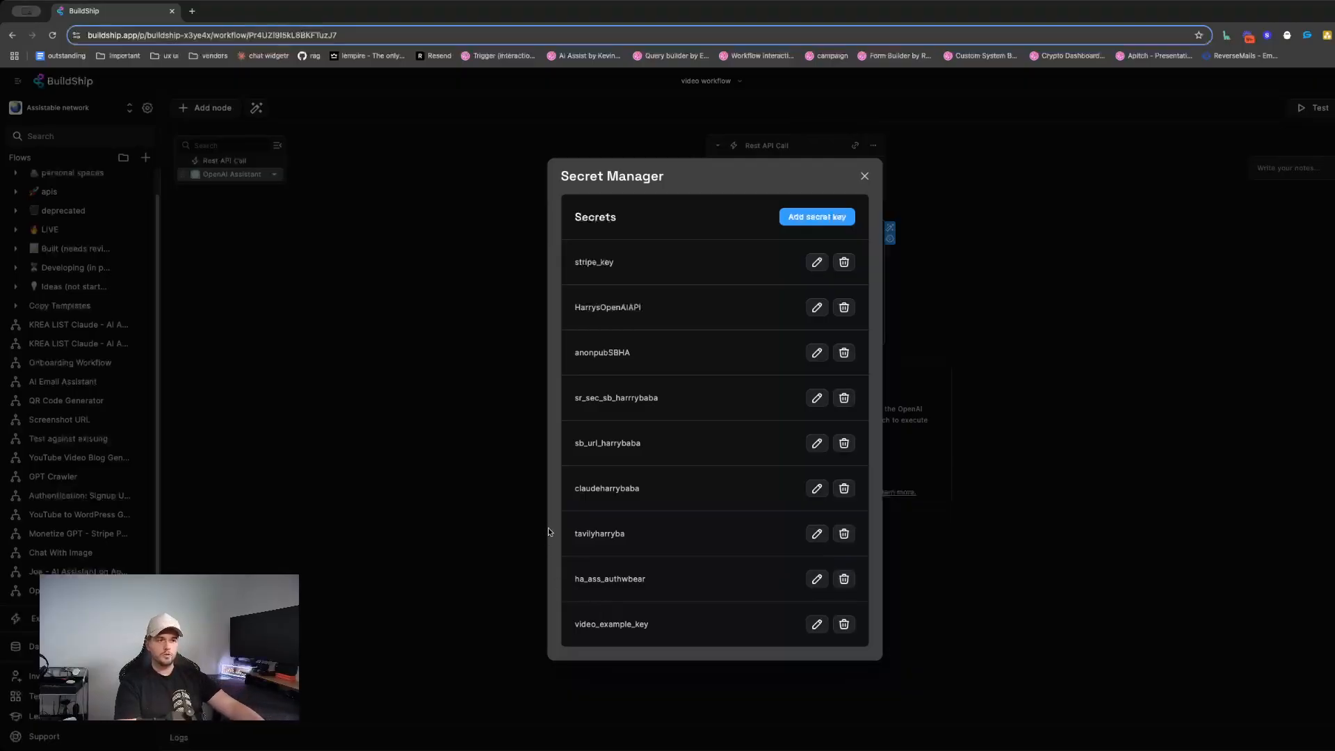
left_click(812, 624)
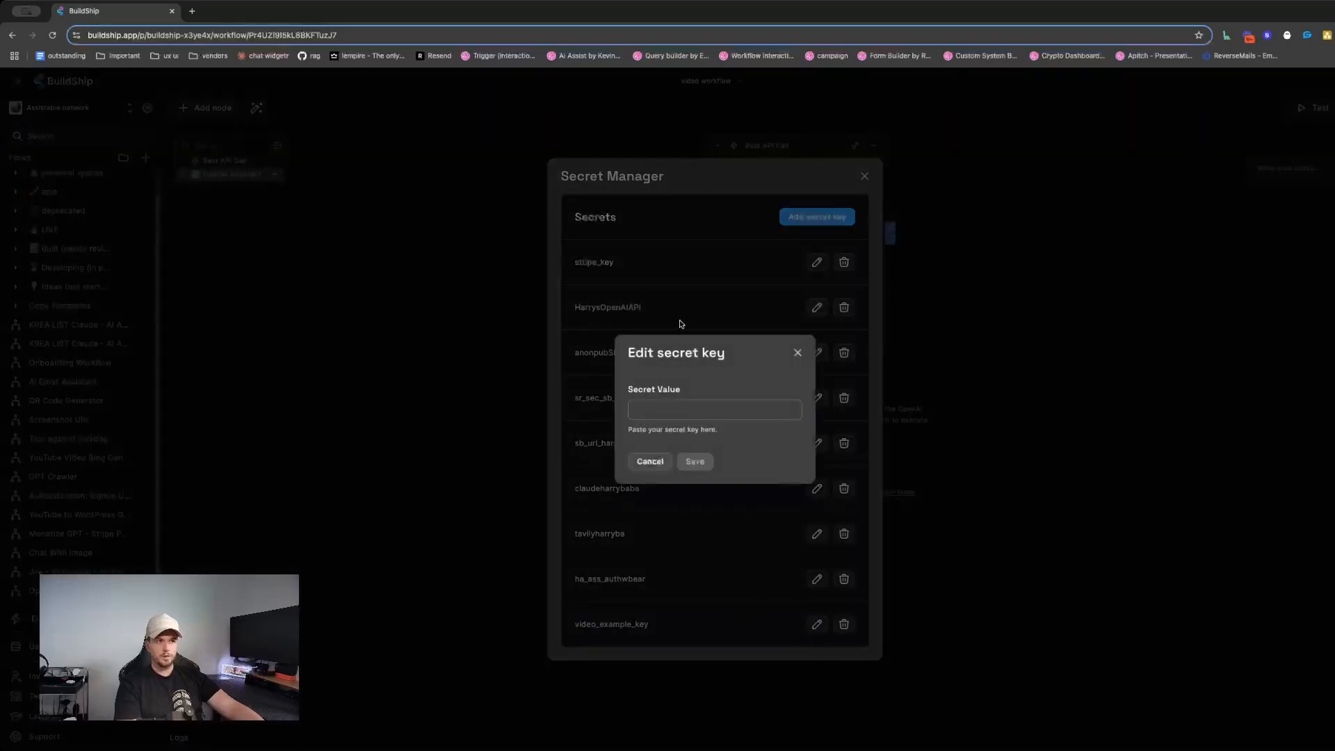
left_click(799, 349)
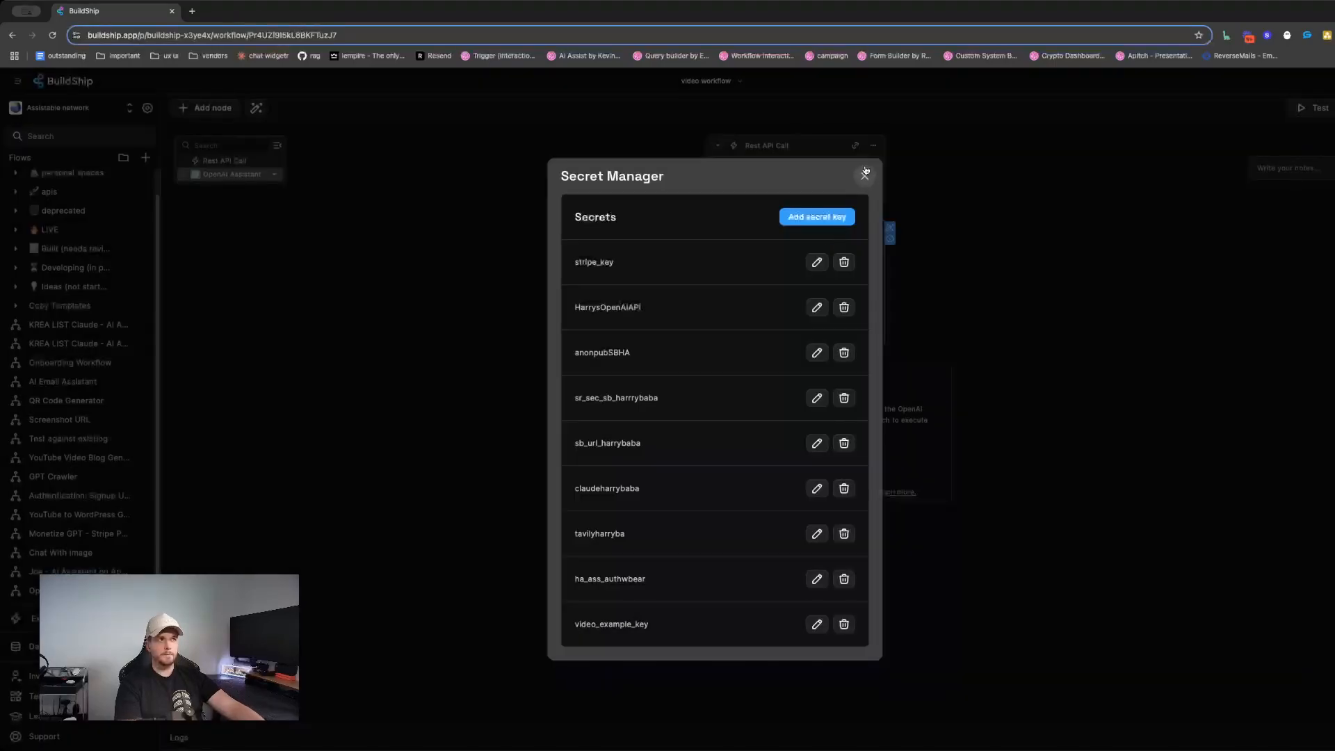
left_click(865, 174)
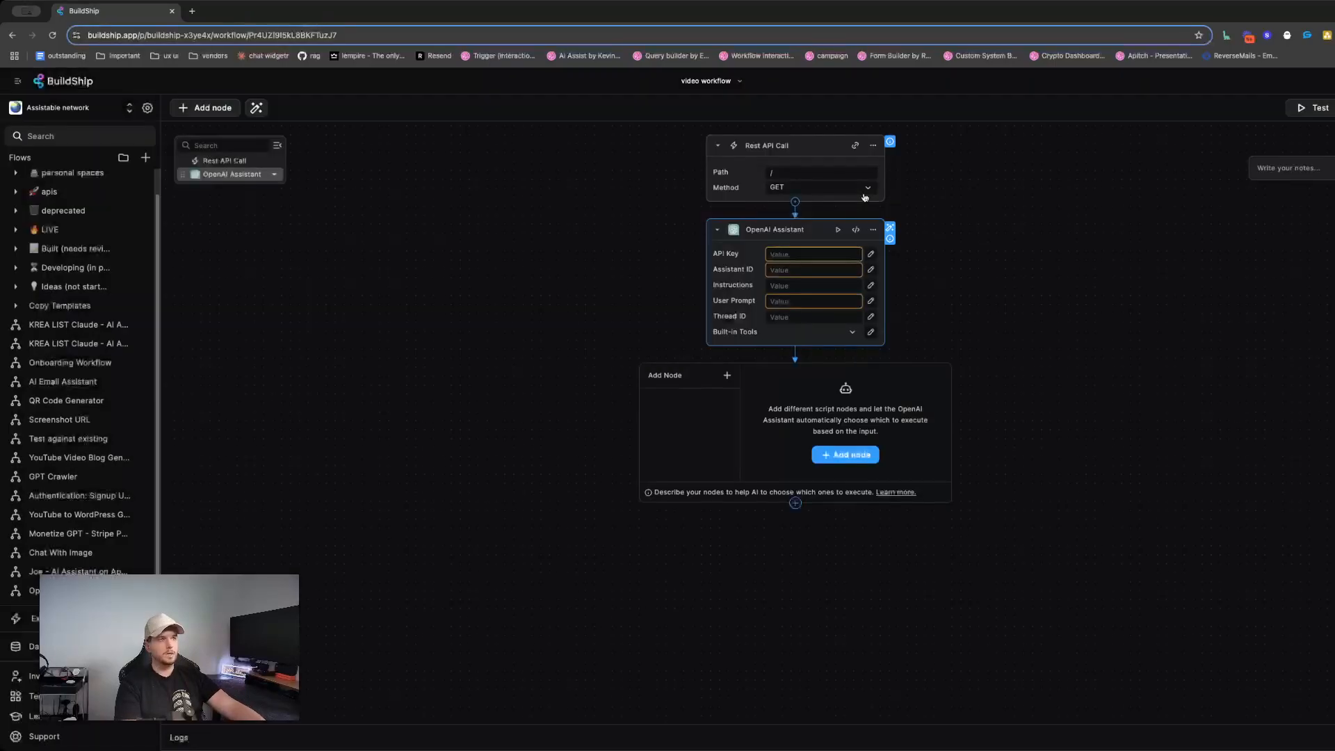
Try entering an API key as plain text in the OpenAI Assistant node's API Key field, and clear it
left_click(786, 255)
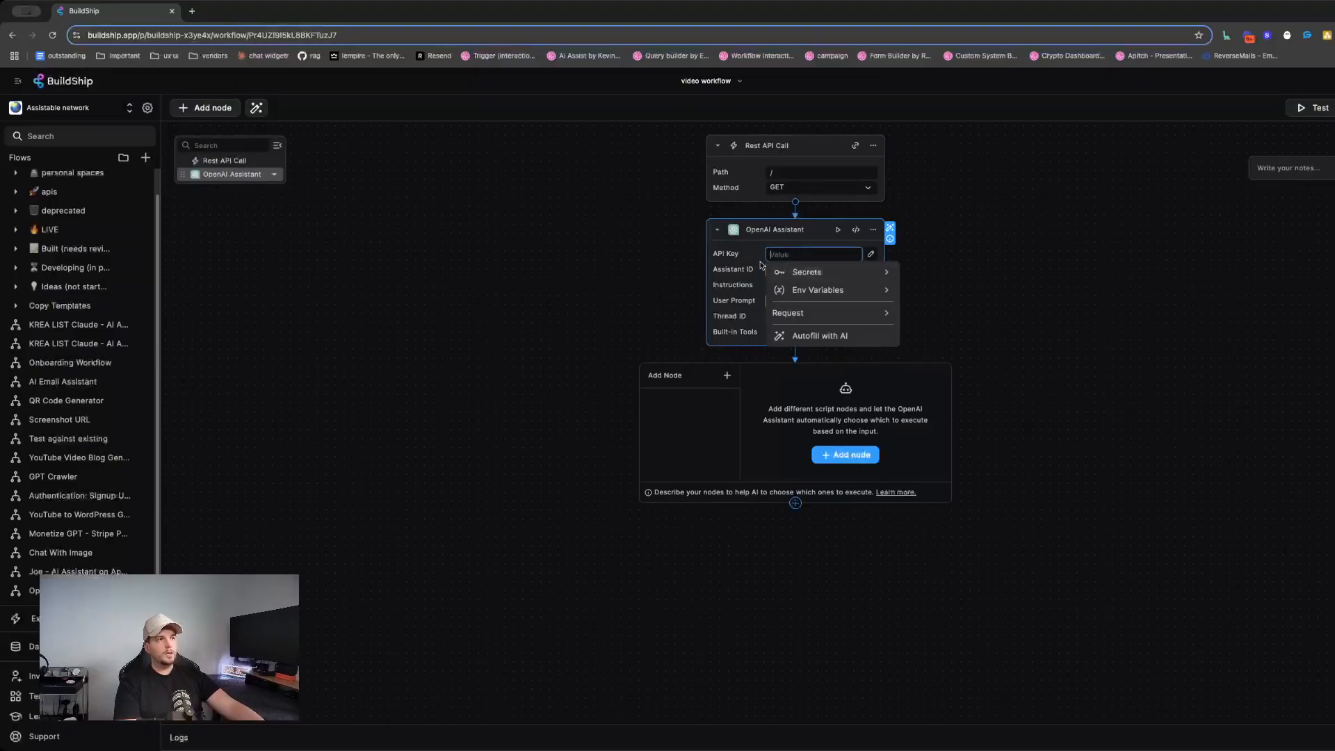
type("12341234")
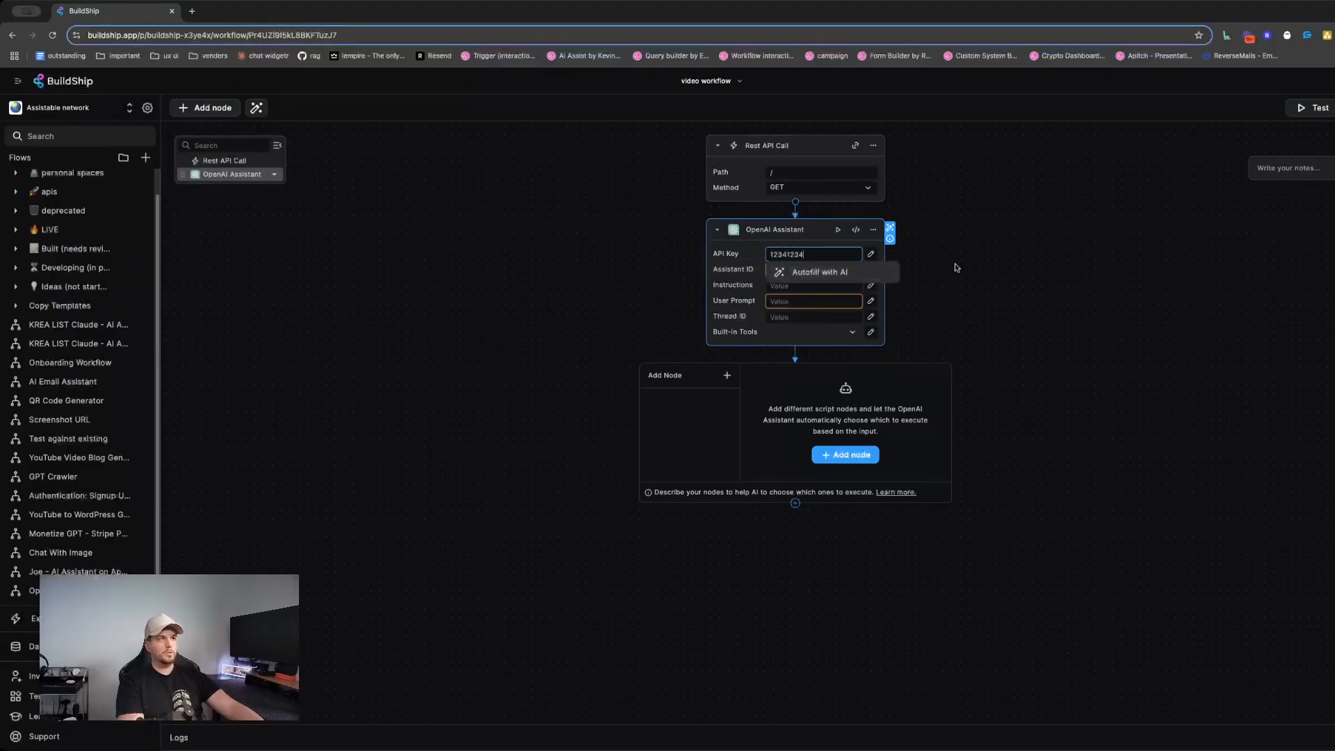
left_click(955, 268)
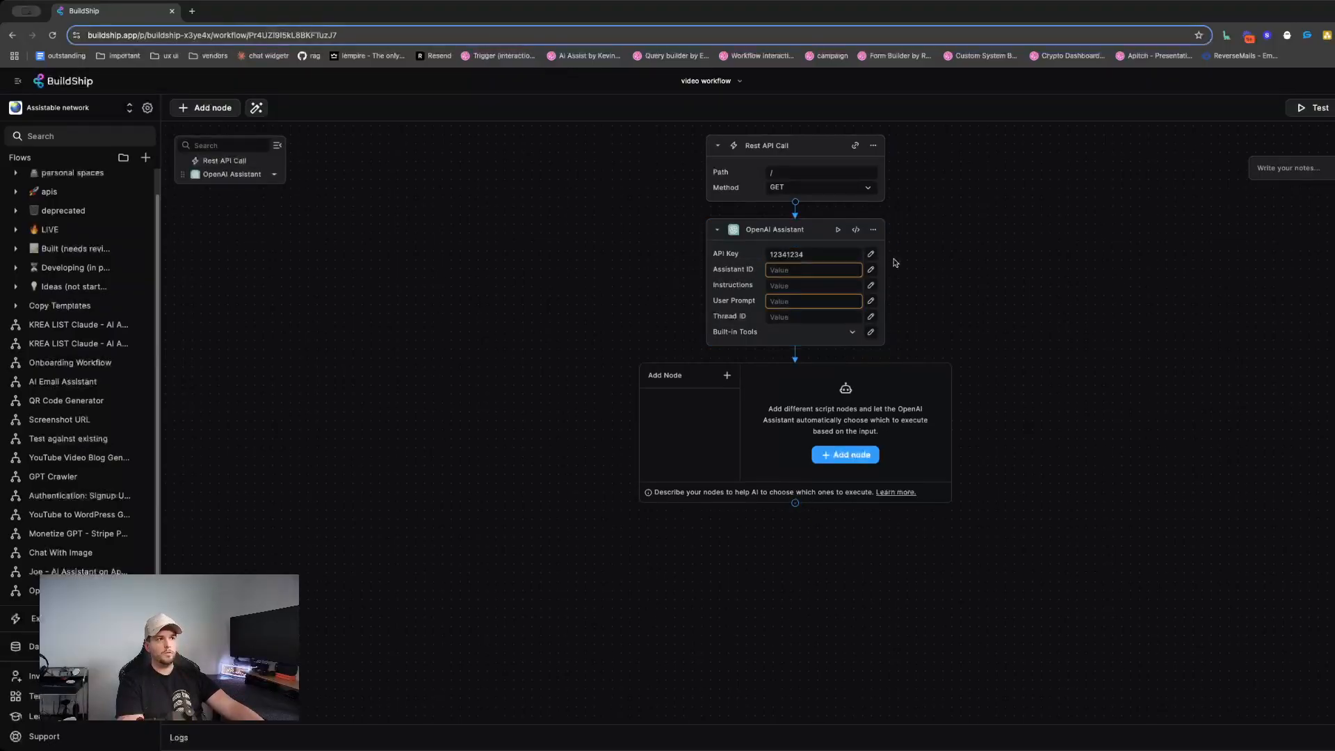
left_click(827, 256)
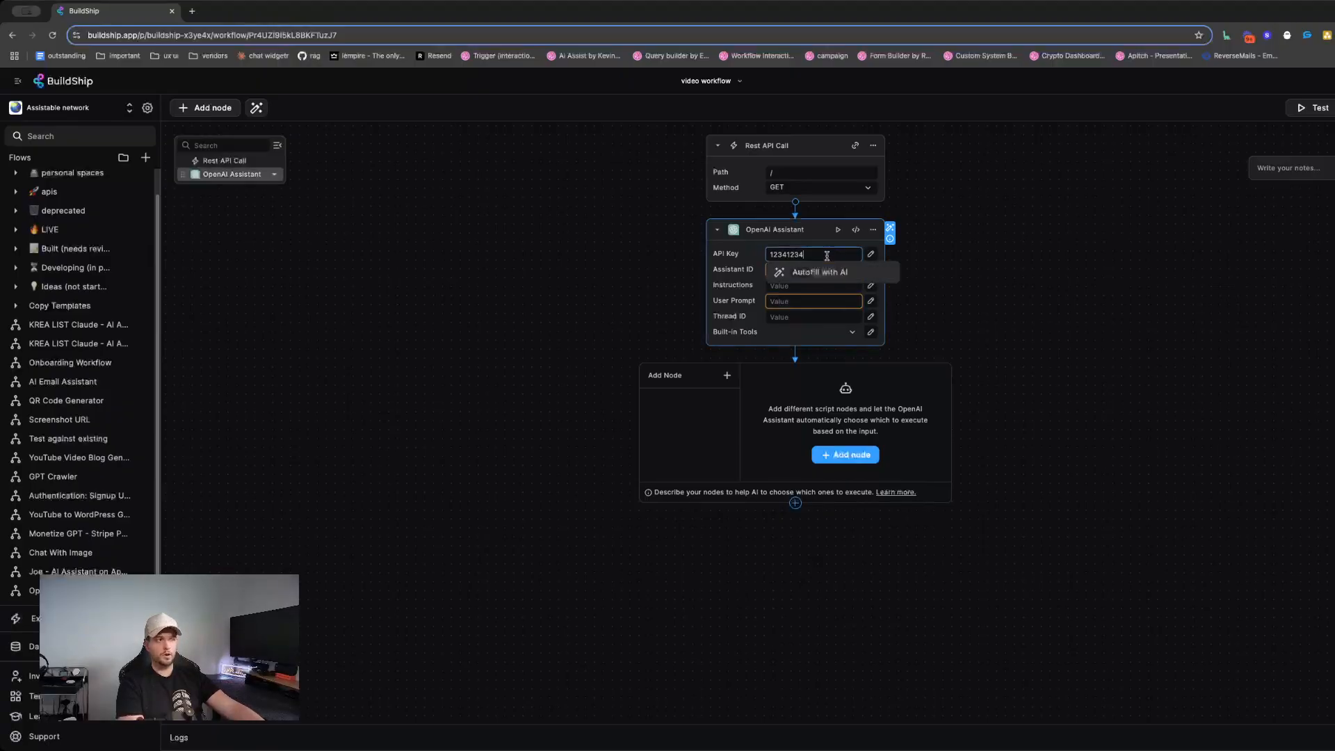
double_click(826, 256)
key("BackSpace")
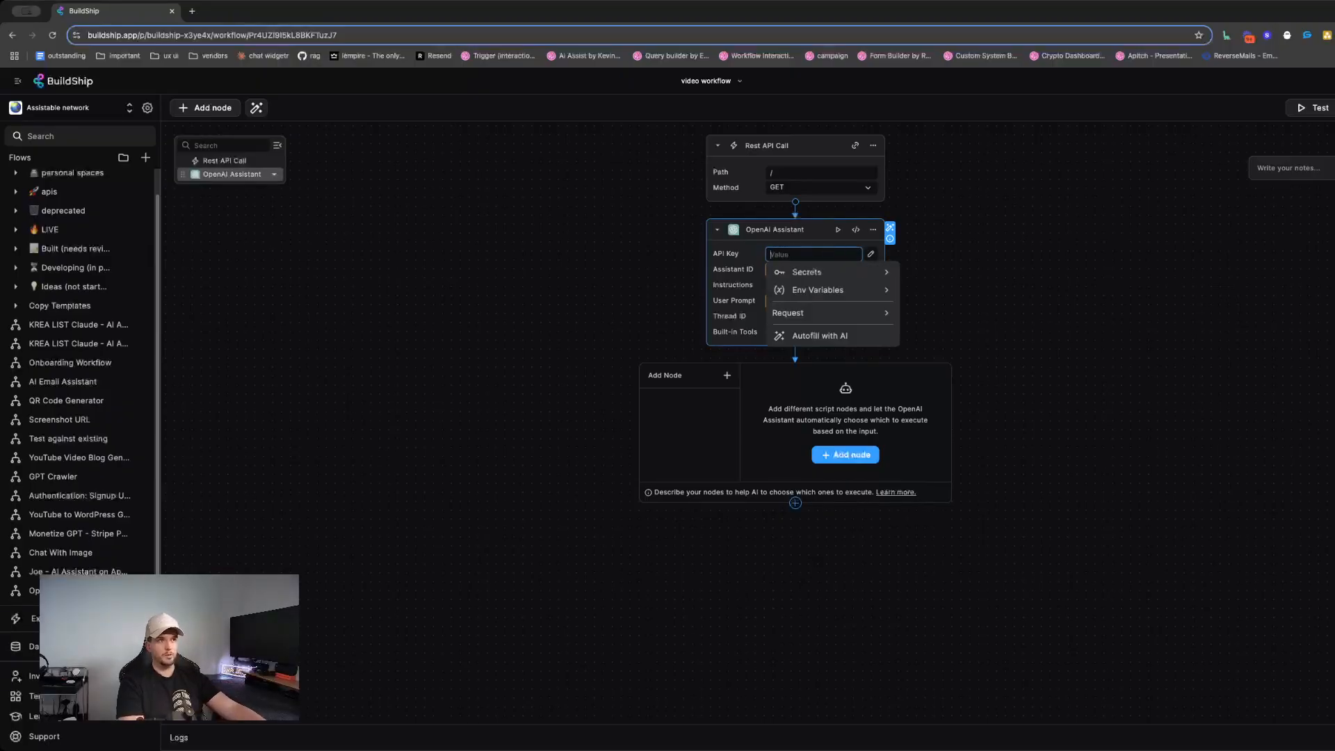
Assign the stored secret video_example_key to the OpenAI Assistant node's API Key
left_click(854, 276)
left_click(809, 436)
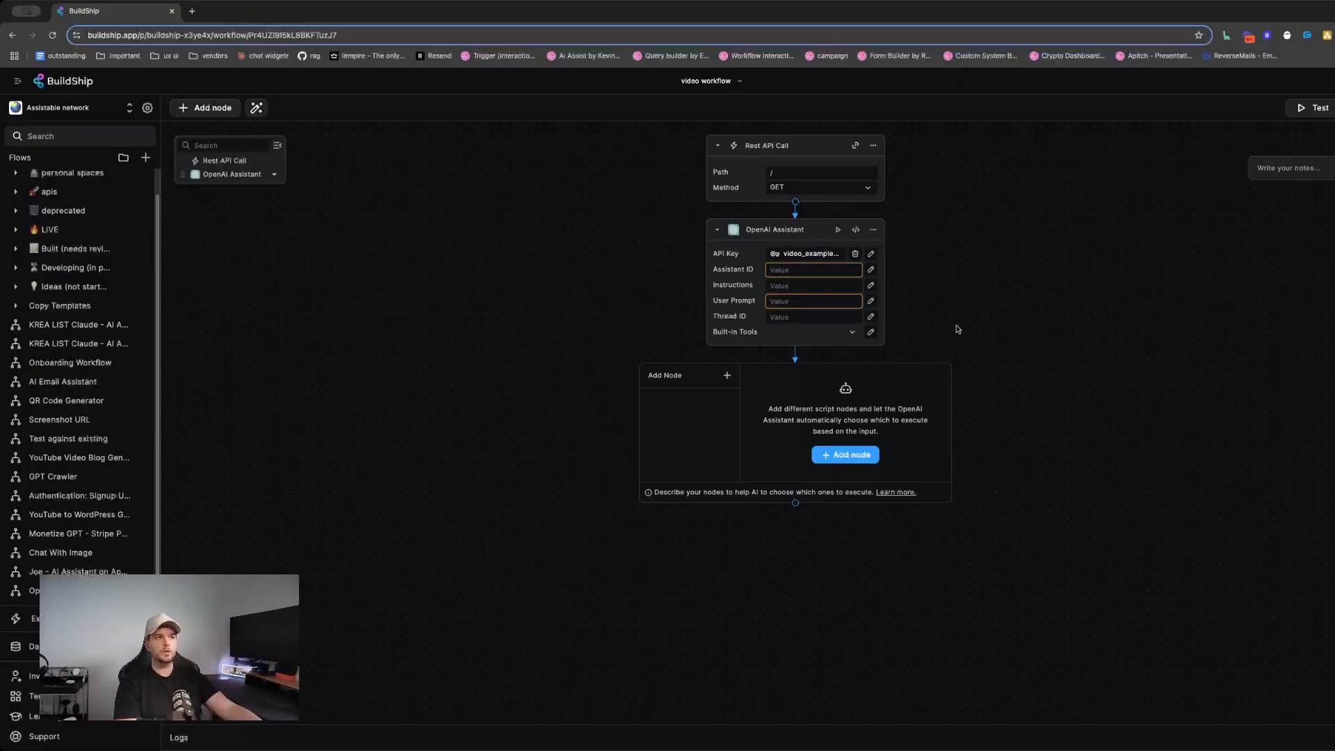
Check the value options available for the OpenAI Assistant node's Assistant ID field
left_click(818, 270)
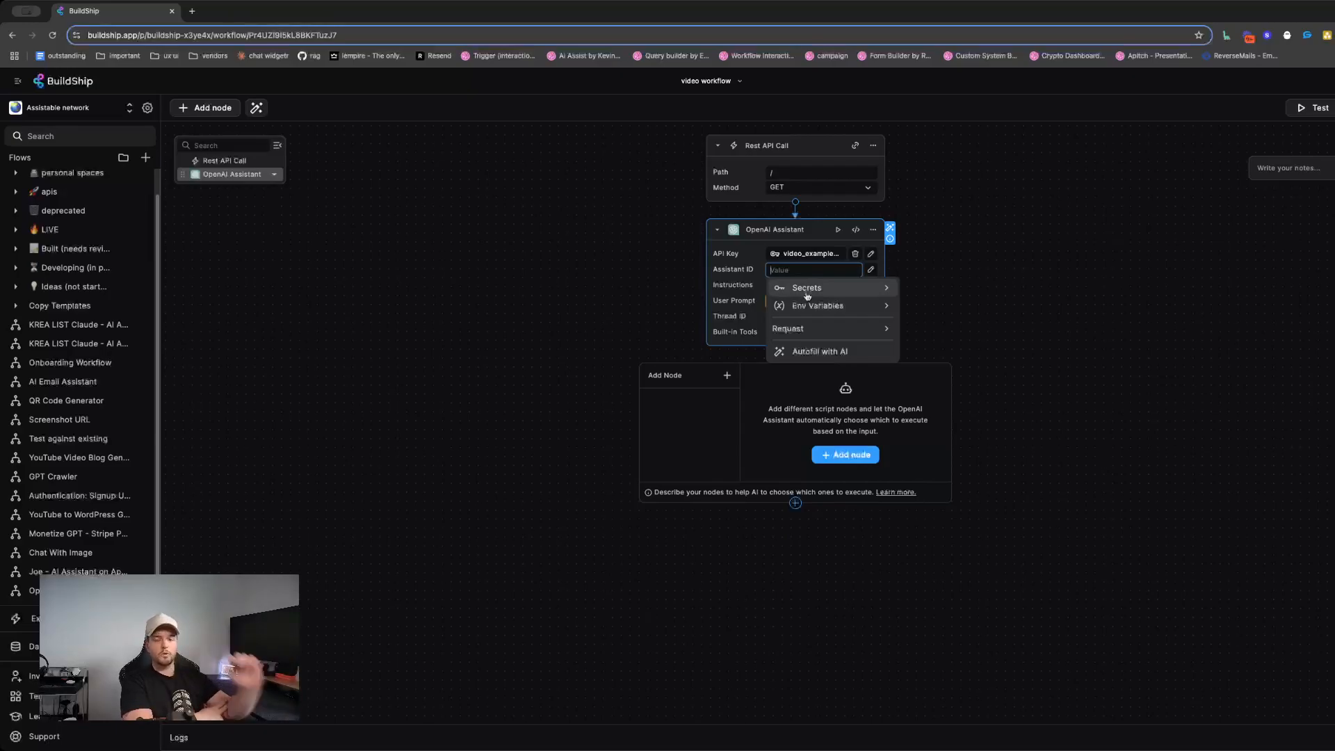
left_click(624, 282)
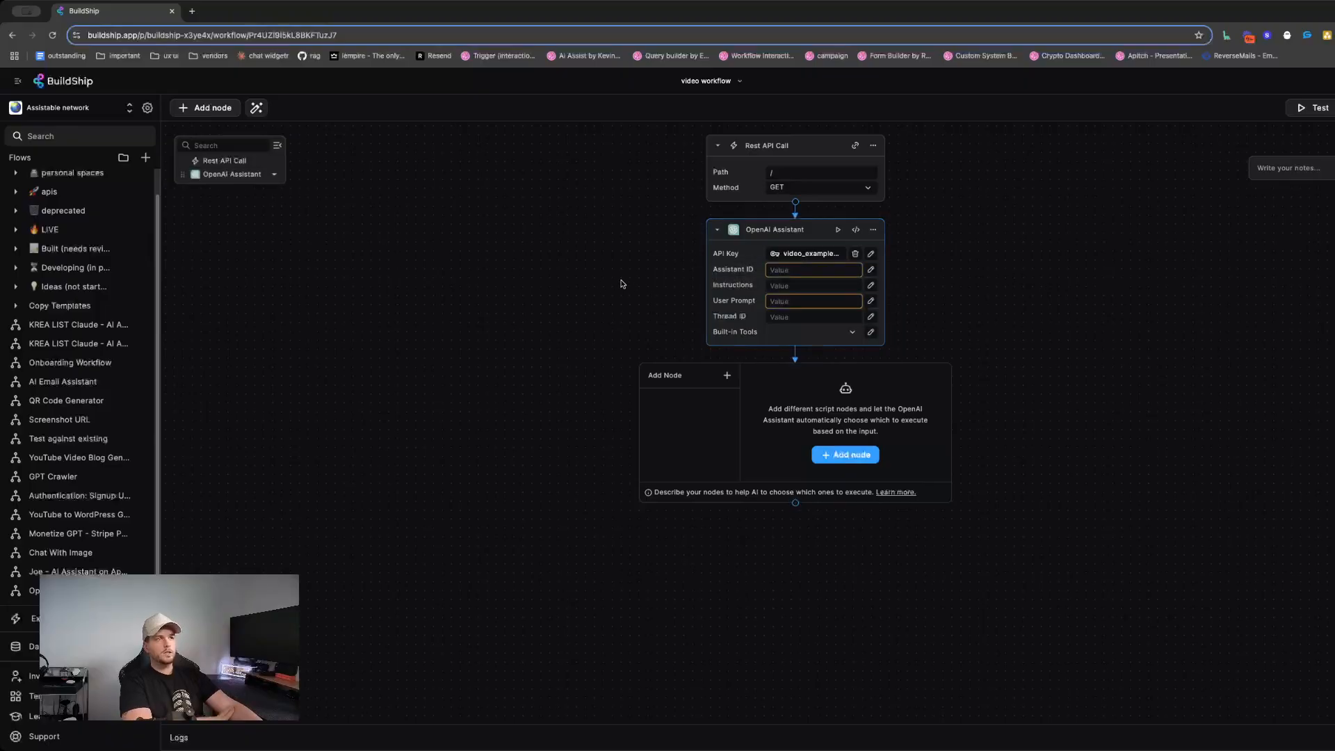
left_click(785, 268)
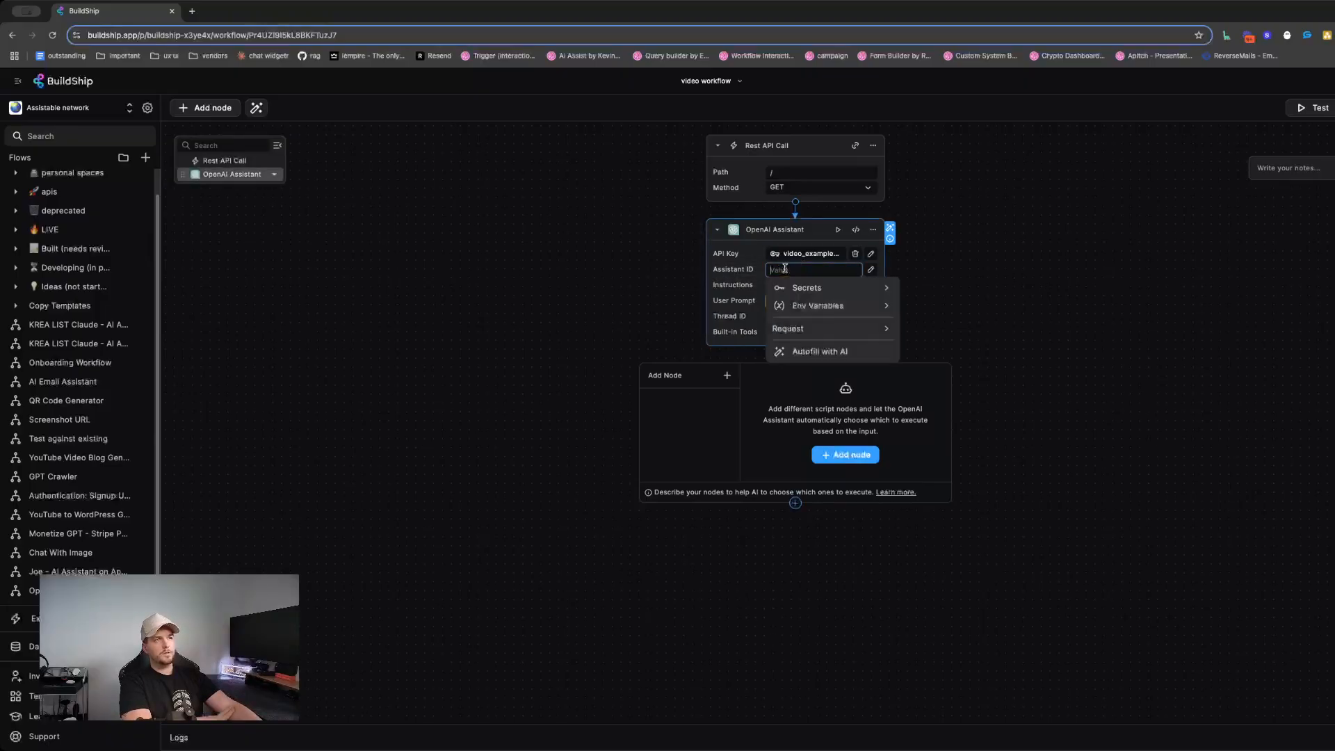
left_click(623, 262)
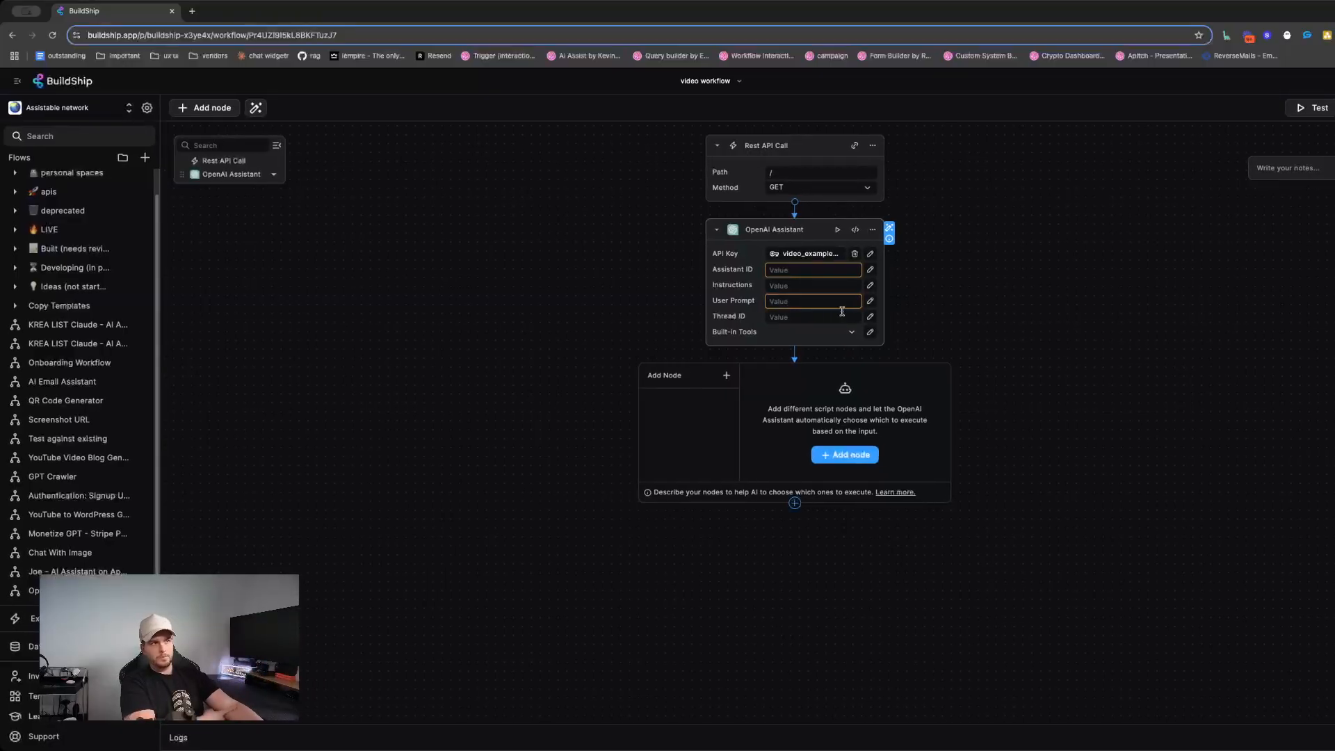
Remove the video_example_key secret from the OpenAI Assistant node's API Key
left_click(857, 254)
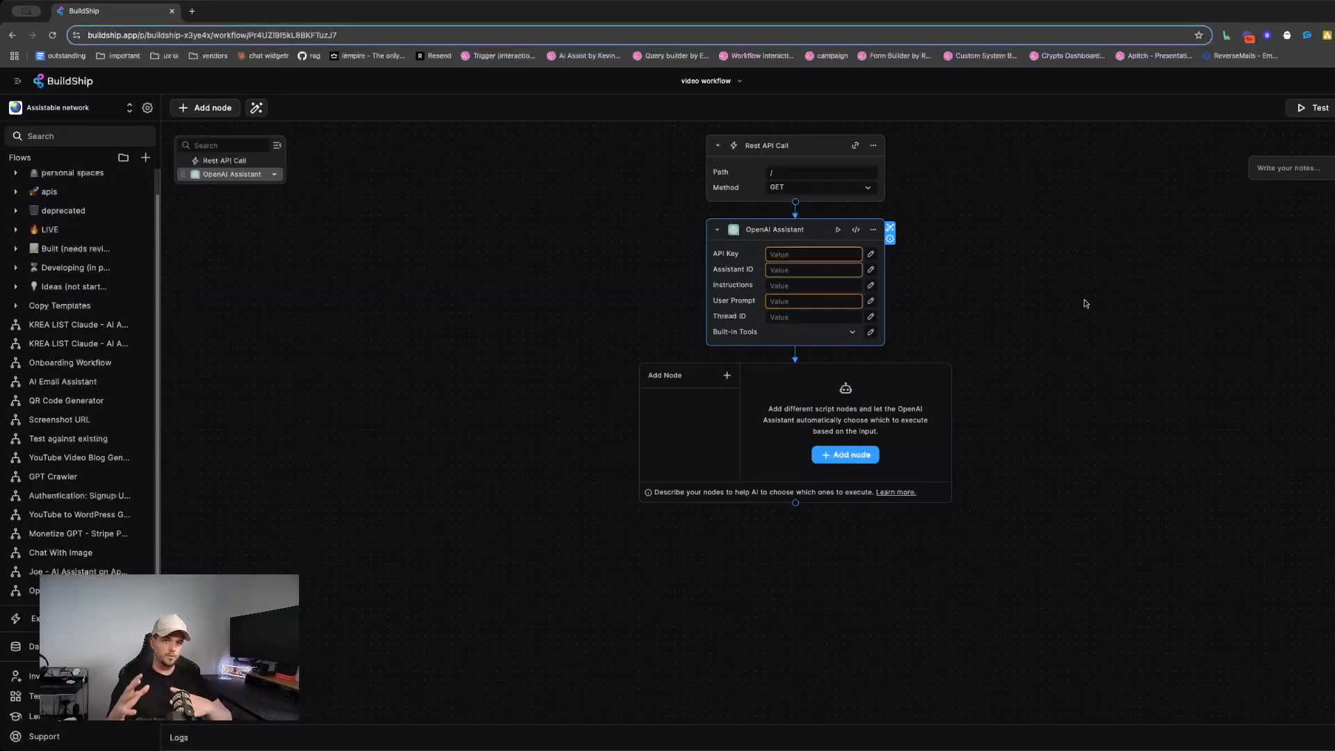